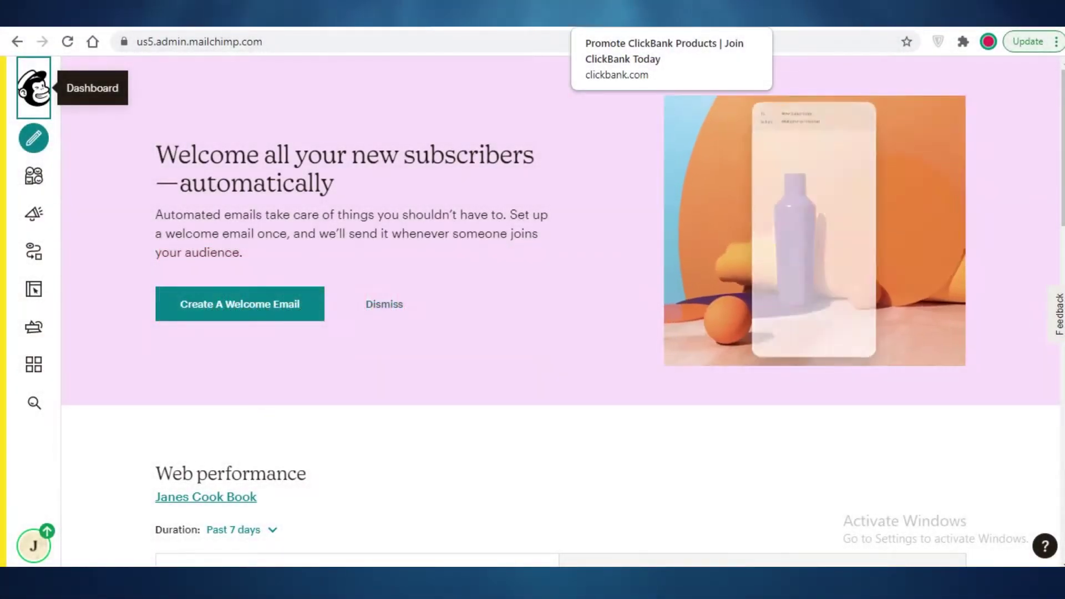
Look over the ClickBank Promote page, check the Mailchimp dashboard, then return to ClickBank.
left_click(616, 17)
scroll(558, 301, "down", 4)
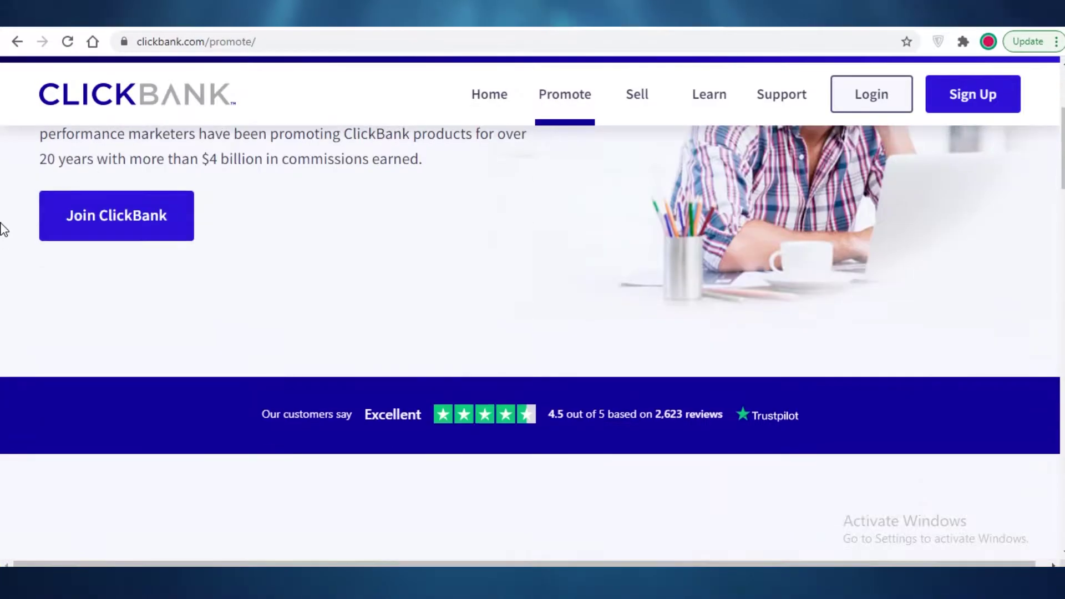
scroll(35, 276, "down", 9)
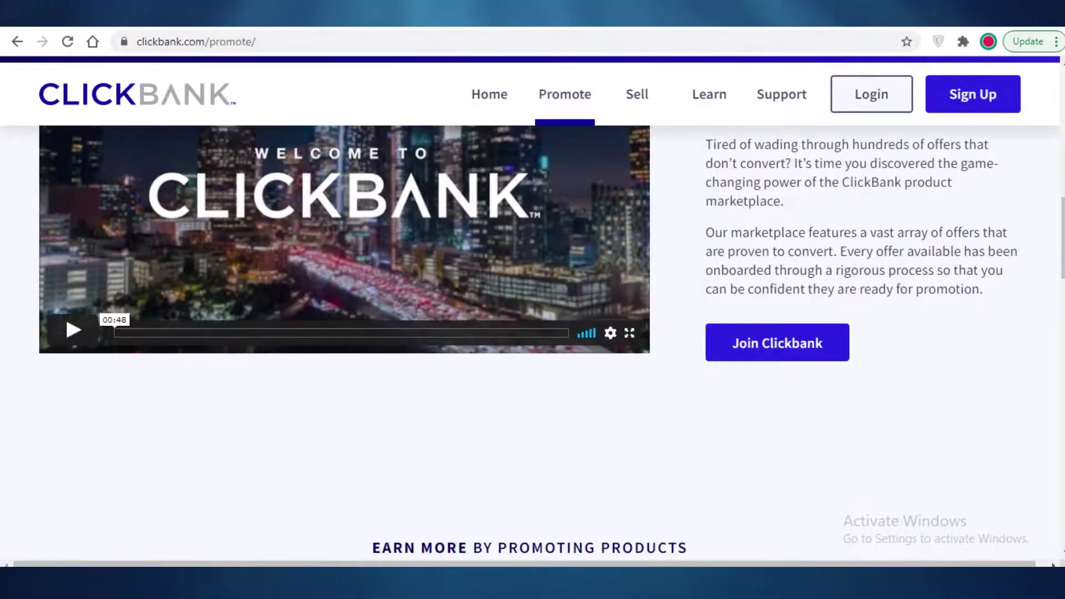
key("ctrl+shift+Tab")
scroll(469, 349, "down", 5)
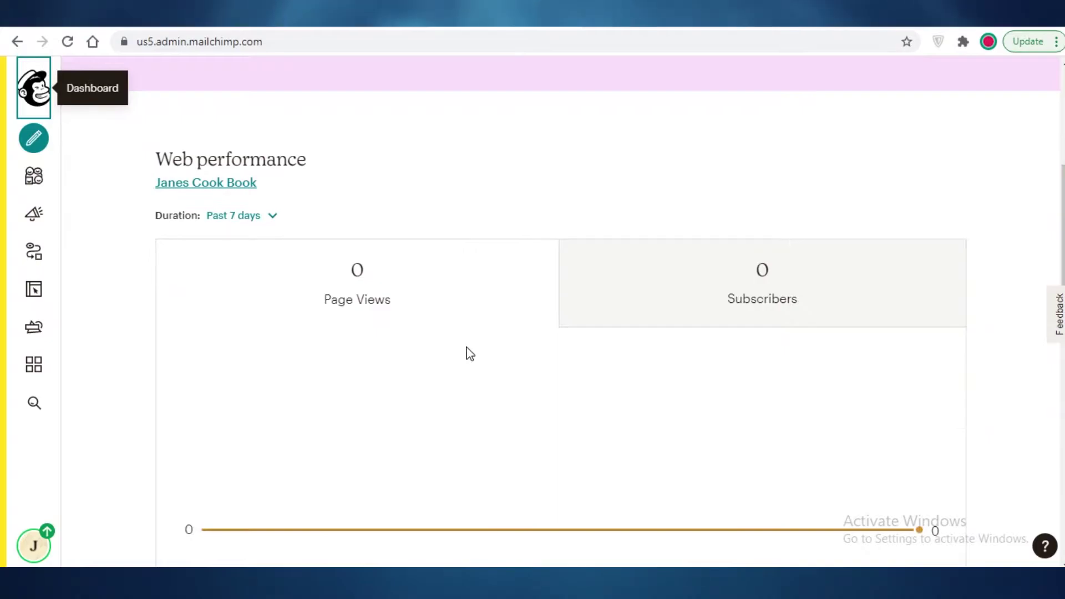
scroll(464, 373, "up", 5)
key("ctrl+Tab")
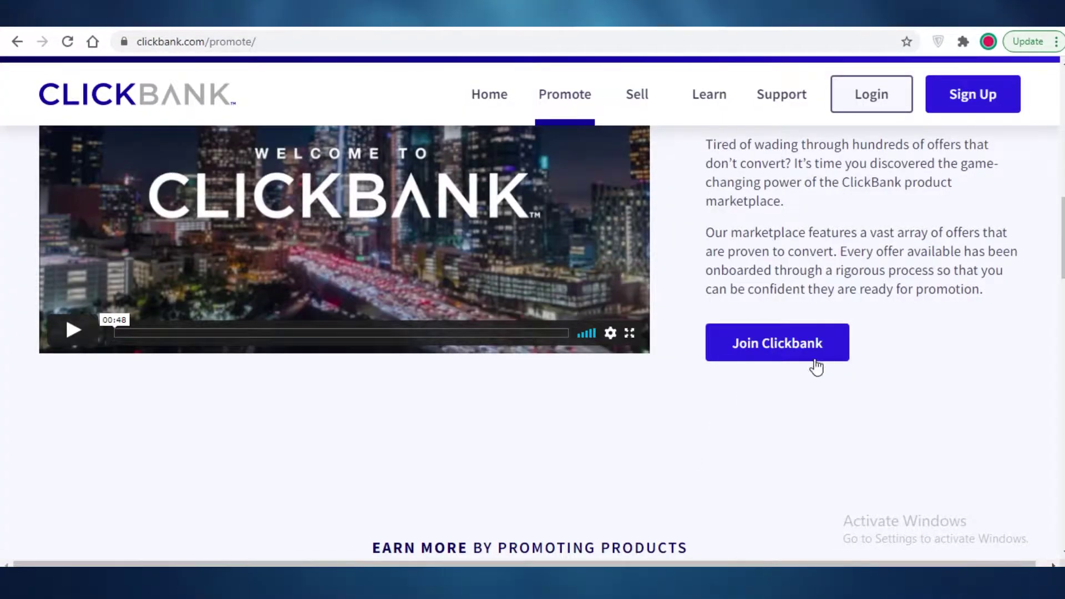
scroll(820, 365, "up", 4)
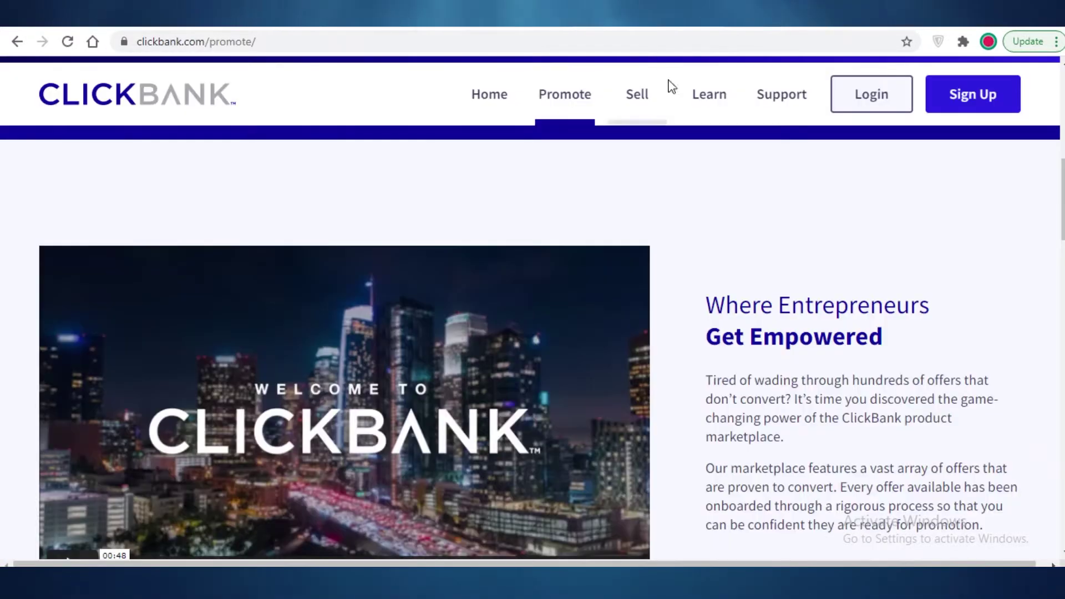
Open and scroll through ClickBank's affiliate sign-up form.
left_click(961, 106)
scroll(894, 280, "down", 6)
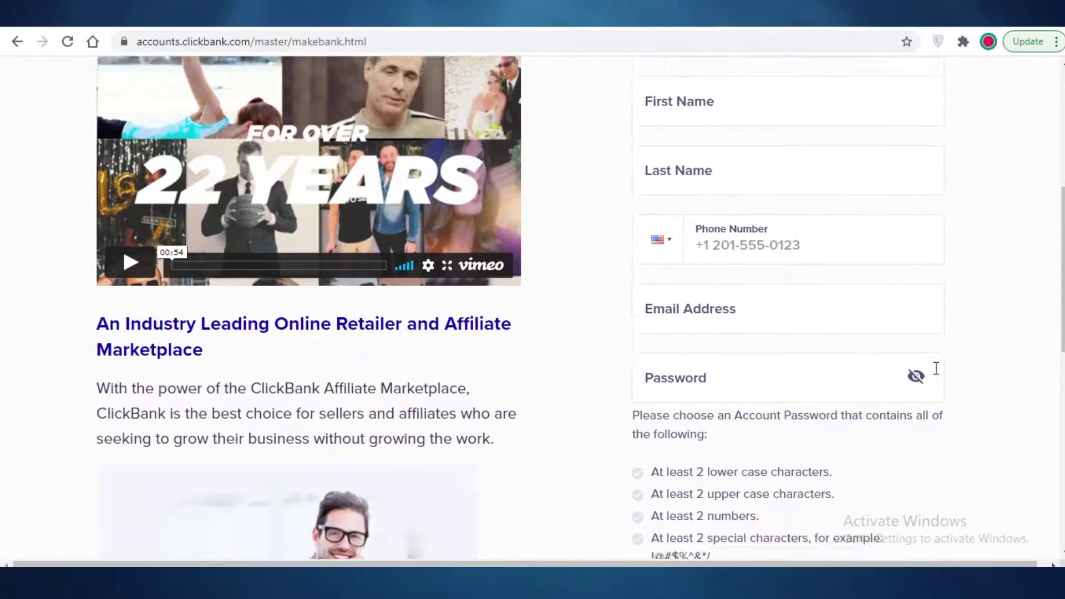
scroll(818, 229, "up", 2)
scroll(773, 297, "down", 12)
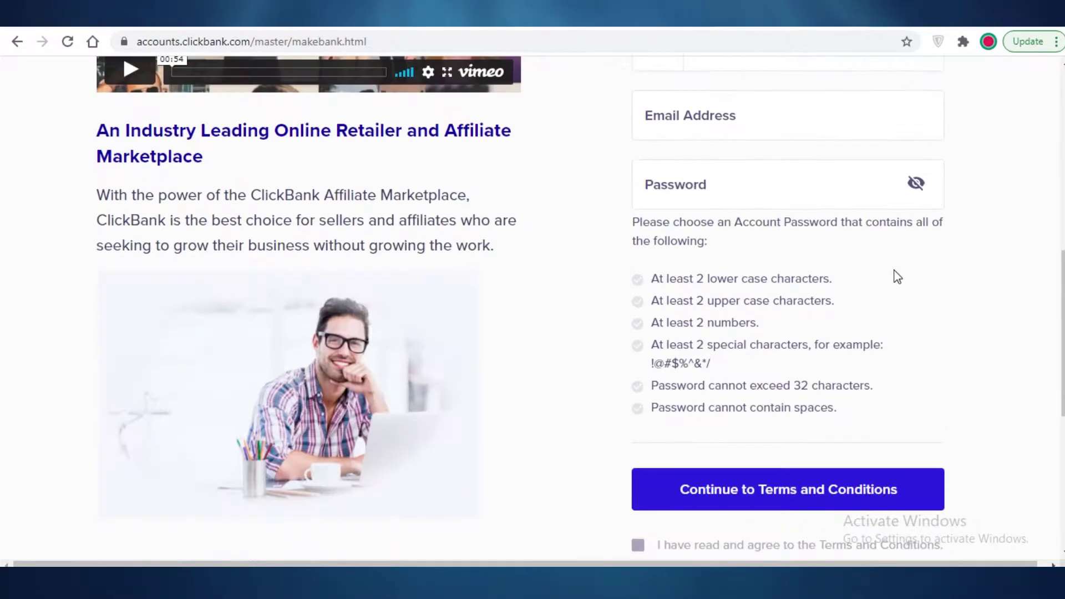
scroll(673, 433, "up", 8)
scroll(450, 121, "up", 8)
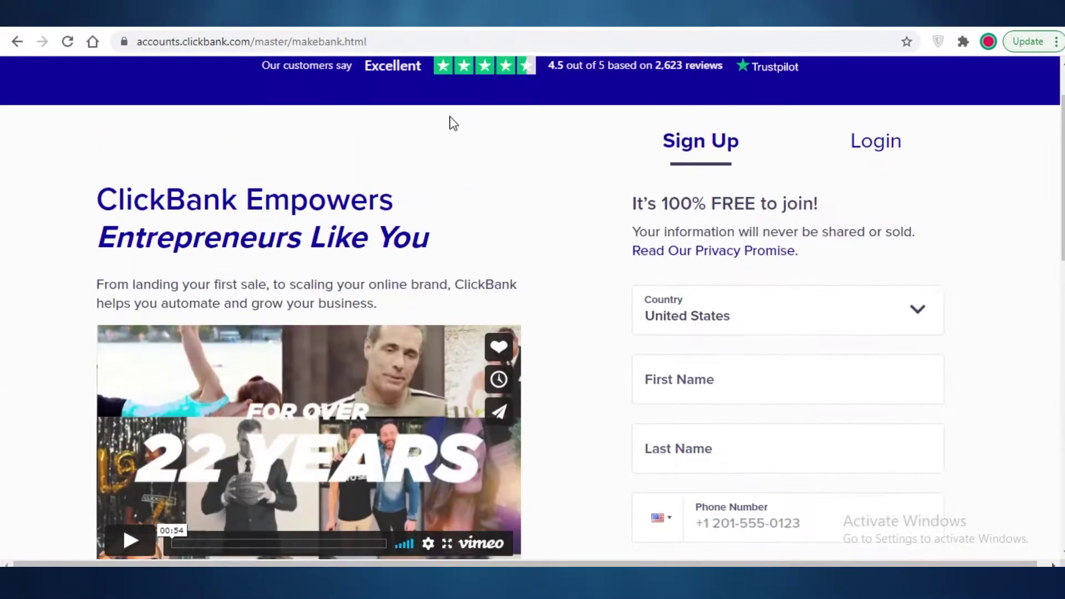
Return to the ClickBank Promote page and scroll down to 'Let's Get Started' and back.
left_click(189, 103)
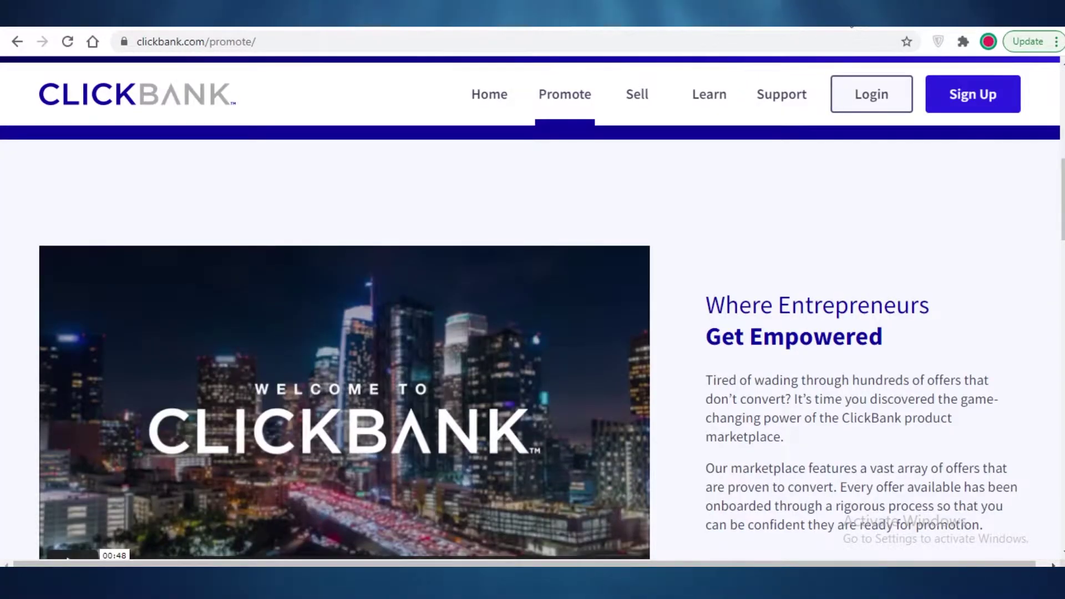
scroll(804, 300, "down", 14)
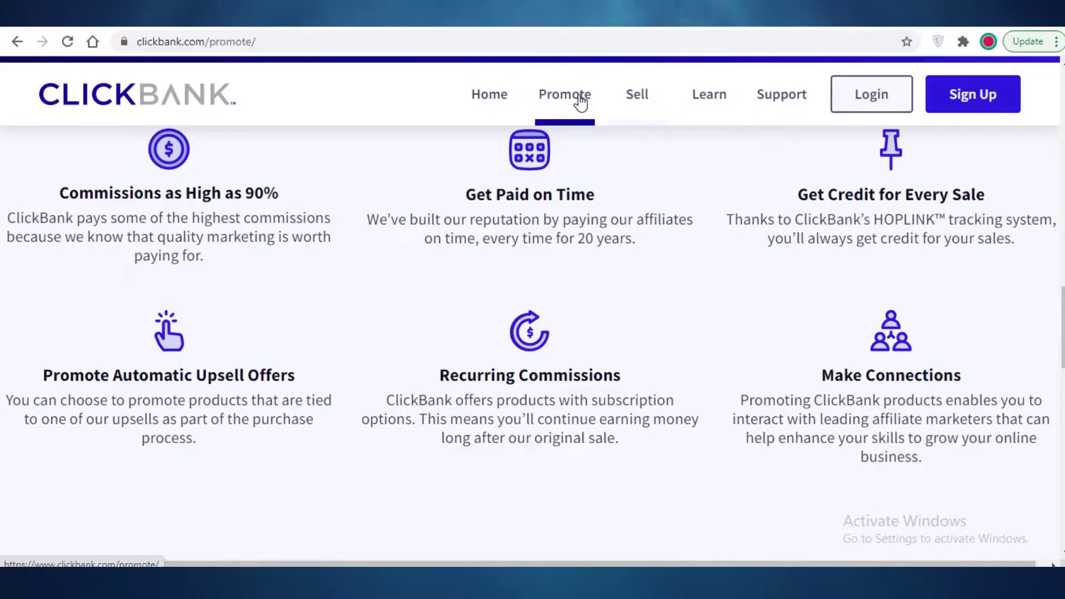
scroll(581, 111, "down", 8)
scroll(594, 166, "down", 12)
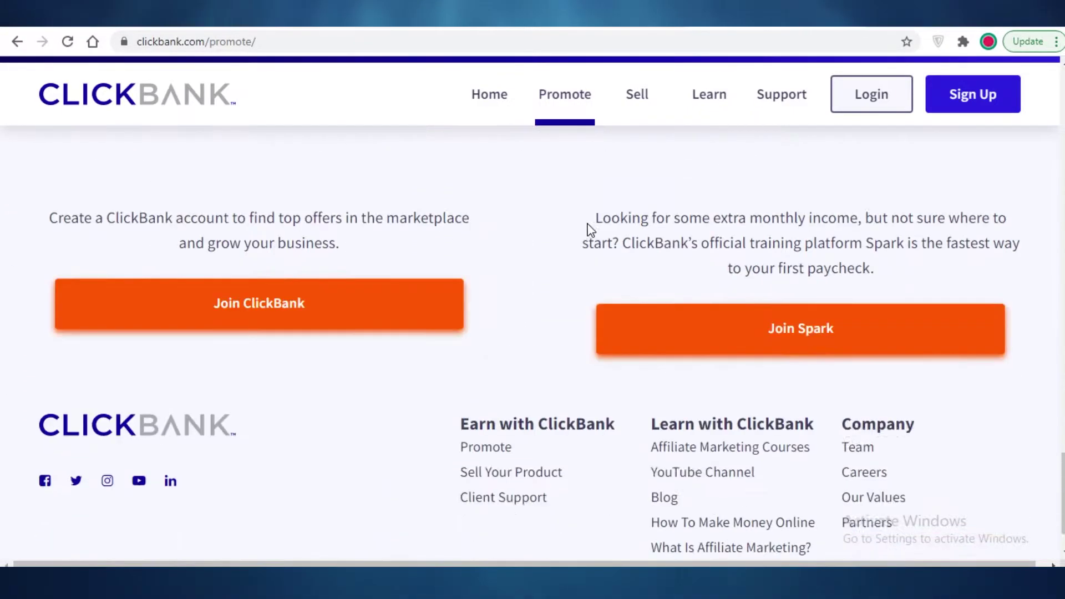
scroll(340, 213, "up", 4)
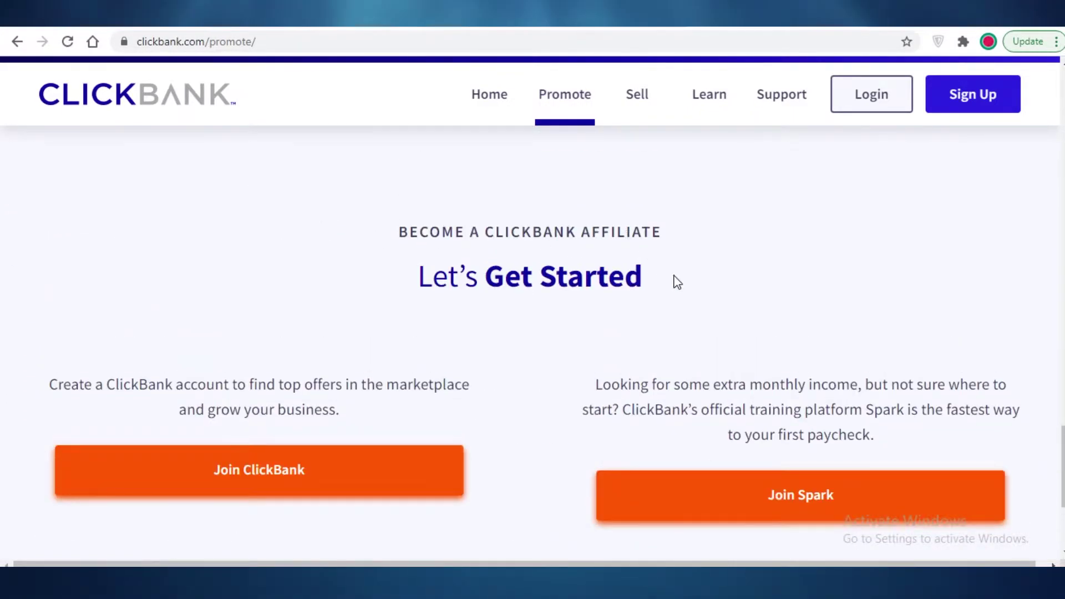
scroll(509, 266, "up", 12)
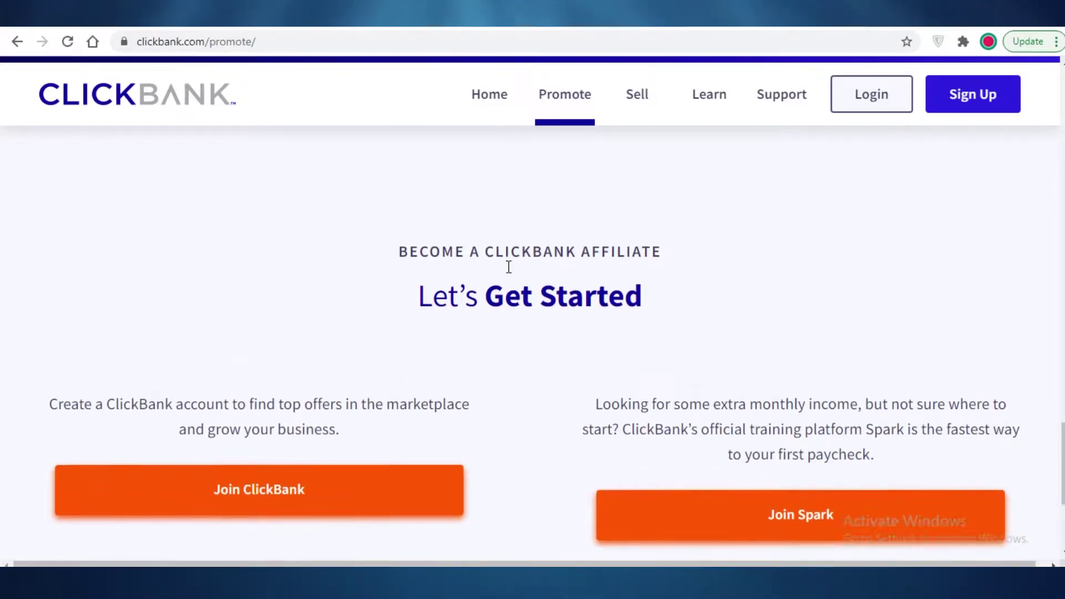
scroll(549, 278, "up", 5)
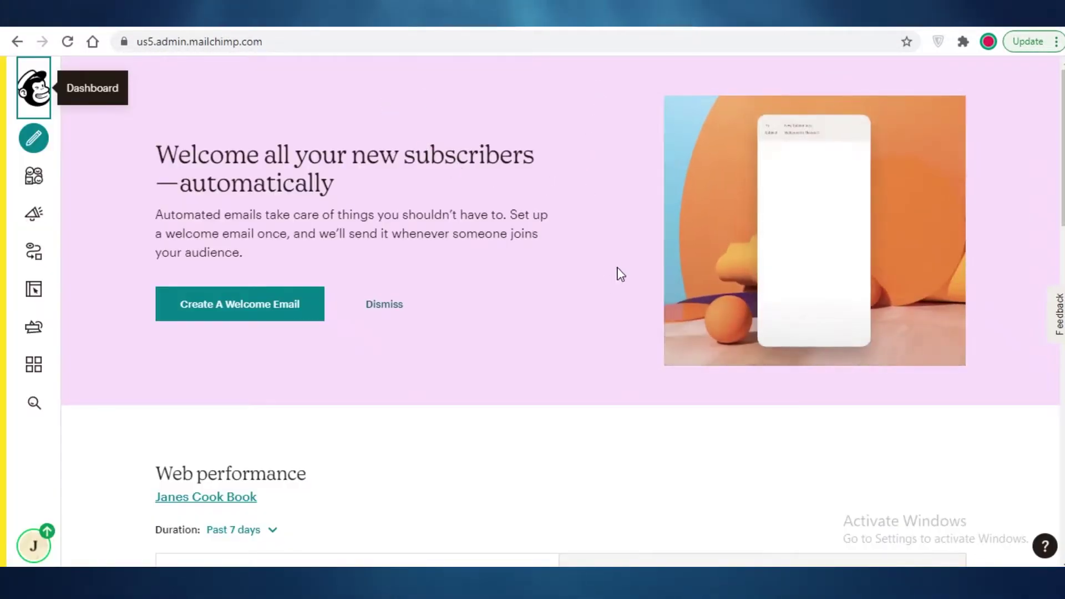
Go to mailchimp.com and back into the account's billing plans page.
left_click(432, 26)
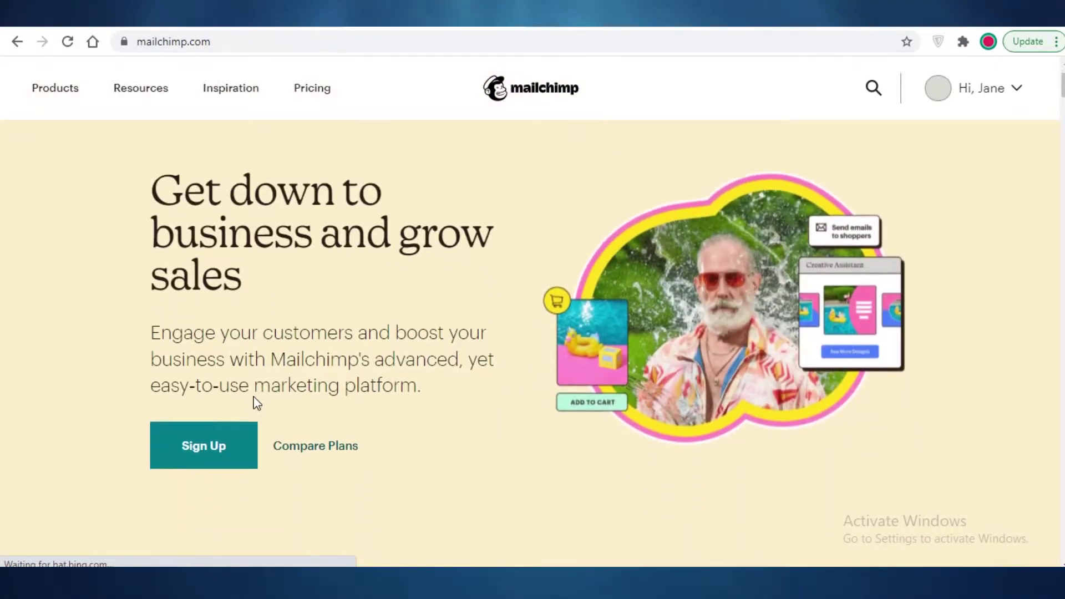
left_click(215, 438)
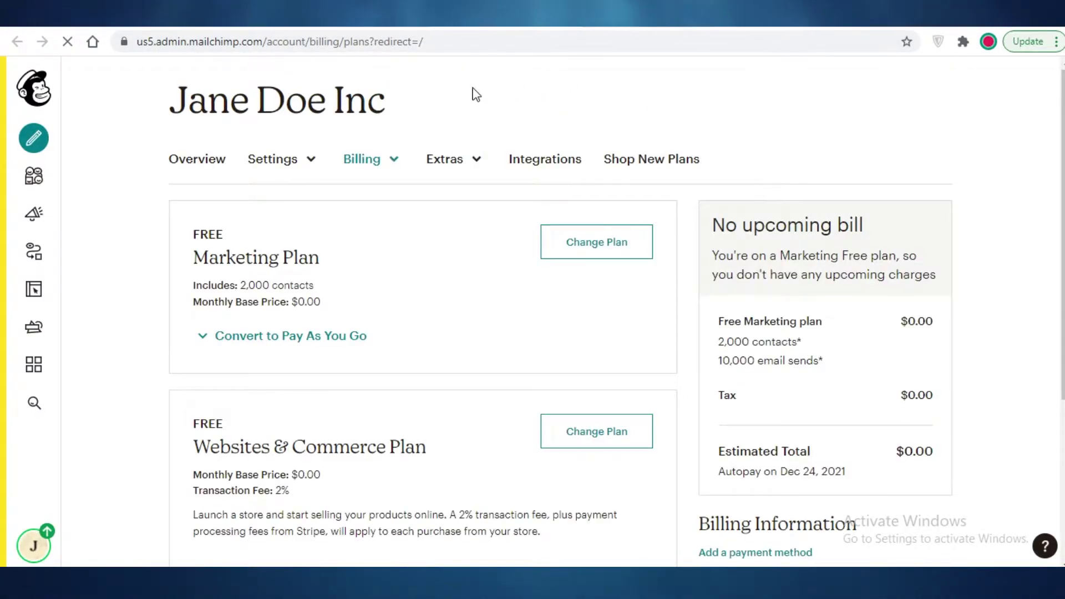
scroll(269, 217, "down", 5)
scroll(269, 217, "up", 5)
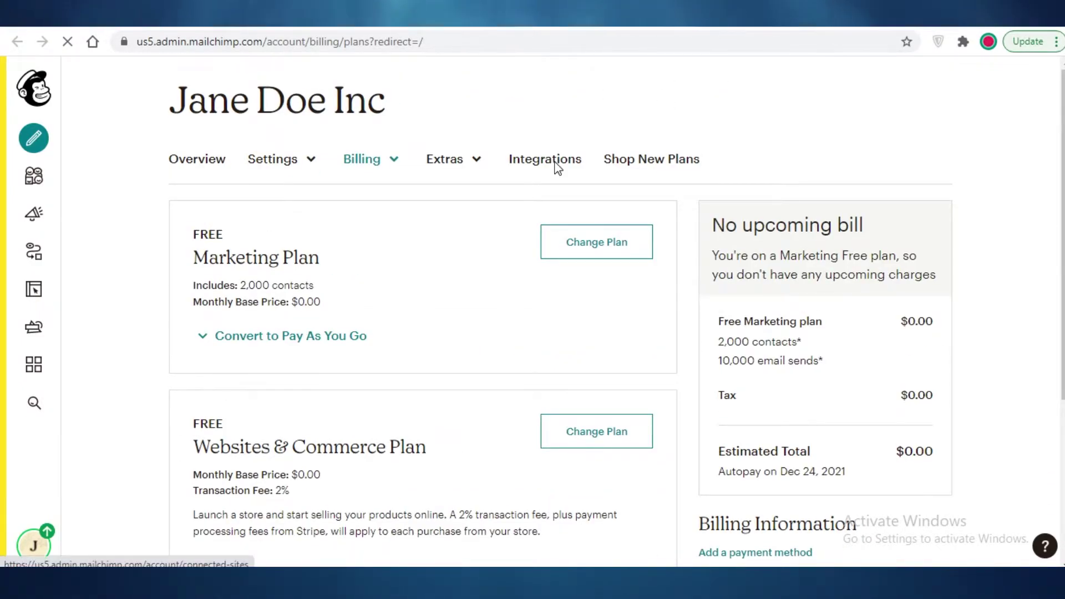
scroll(966, 236, "down", 5)
key("ctrl+Tab")
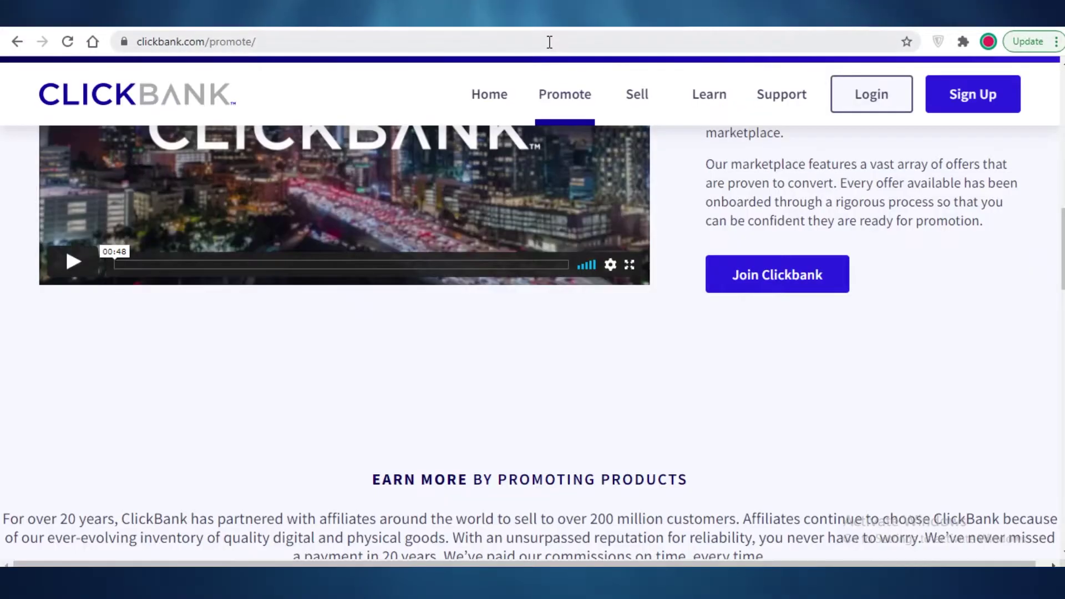
left_click(577, 15)
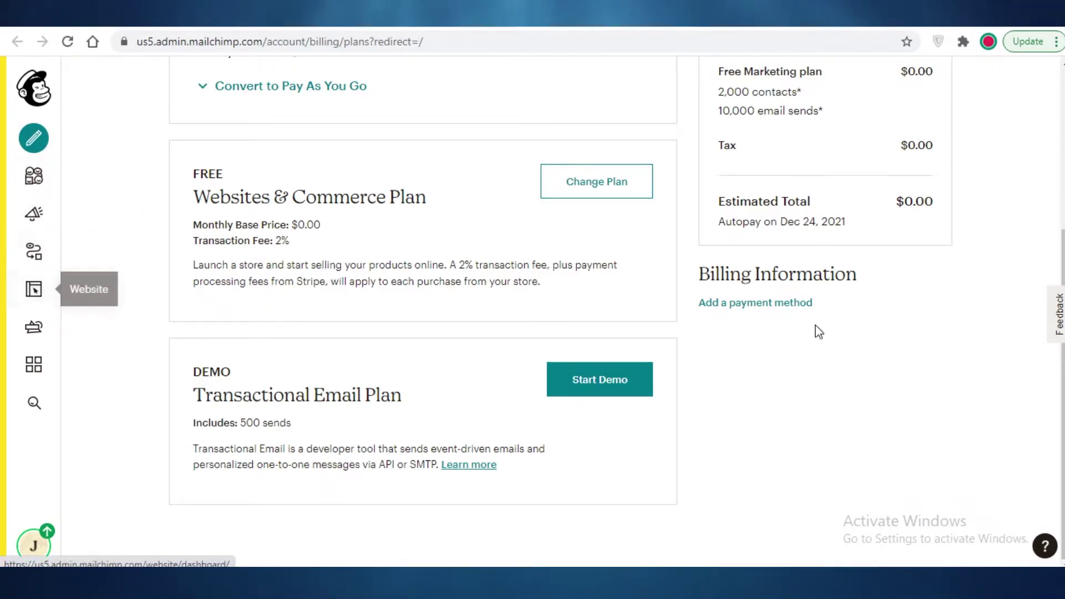
scroll(179, 118, "up", 5)
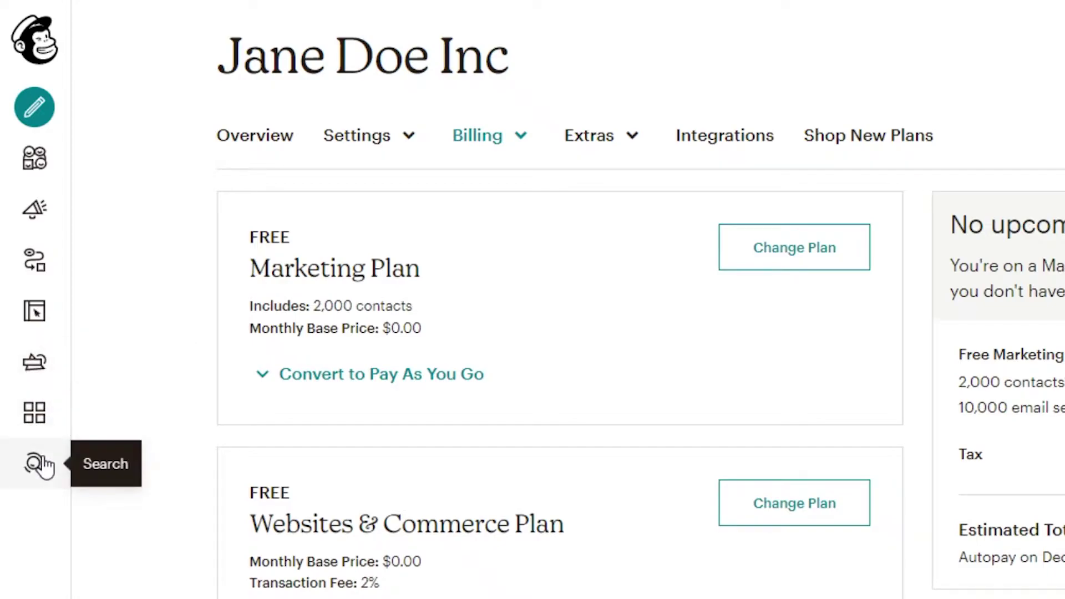
scroll(455, 255, "down", 6)
scroll(173, 261, "up", 4)
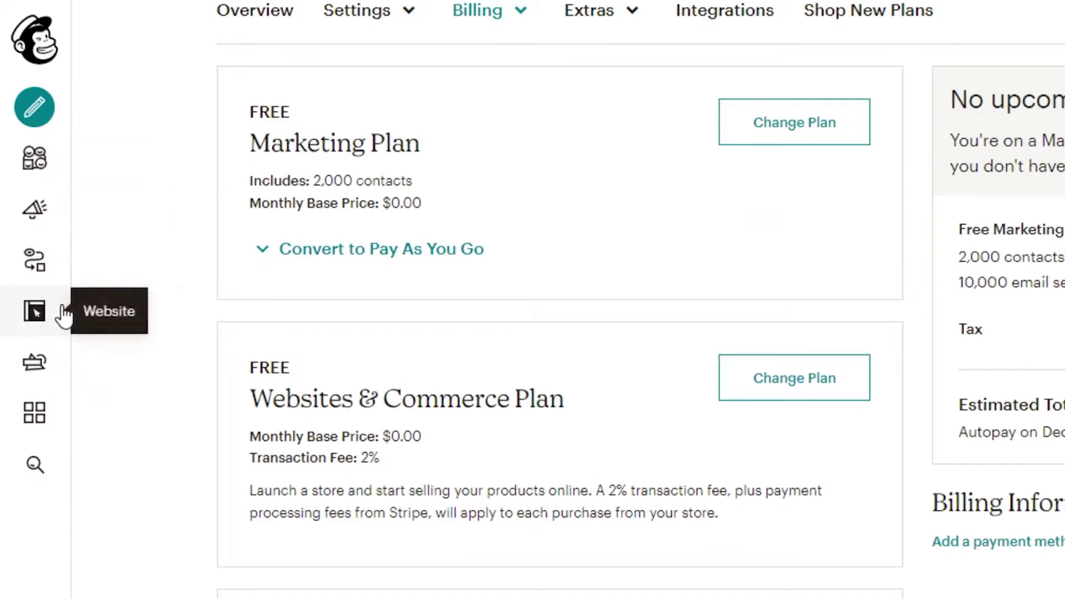
Open the Website section from the sidebar and look over the cook book site's preview and traffic.
left_click(44, 314)
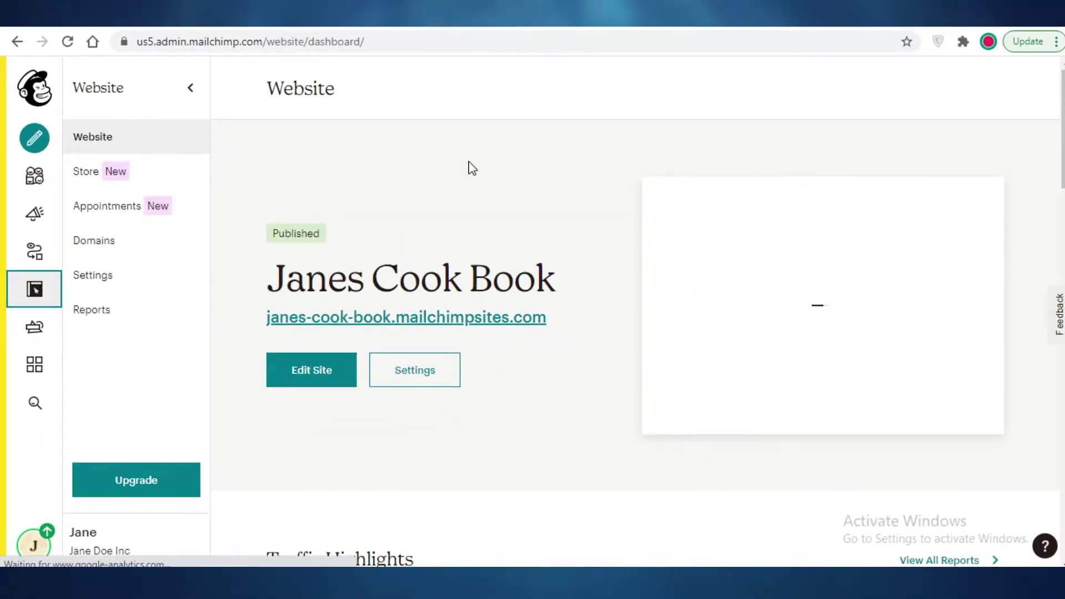
scroll(471, 168, "down", 6)
scroll(555, 266, "up", 6)
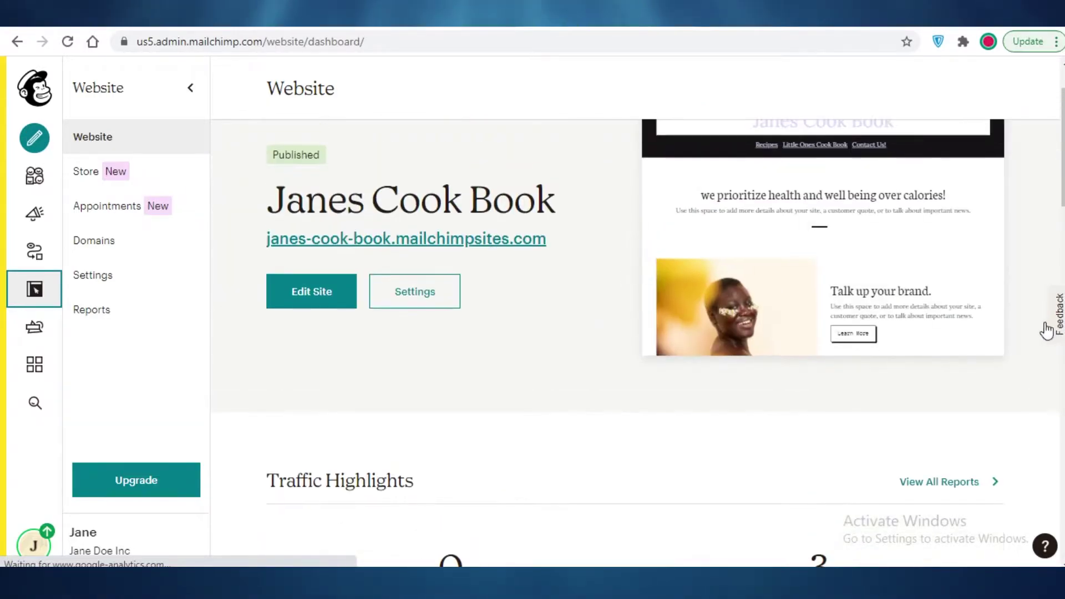
scroll(475, 335, "down", 5)
scroll(475, 338, "up", 5)
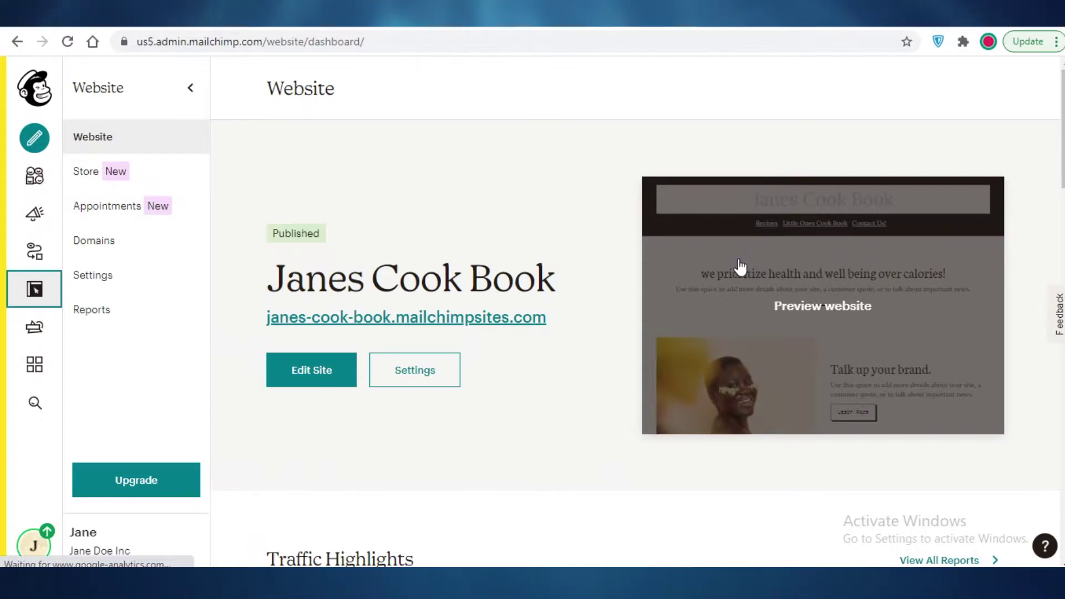
scroll(740, 266, "down", 5)
scroll(730, 269, "up", 5)
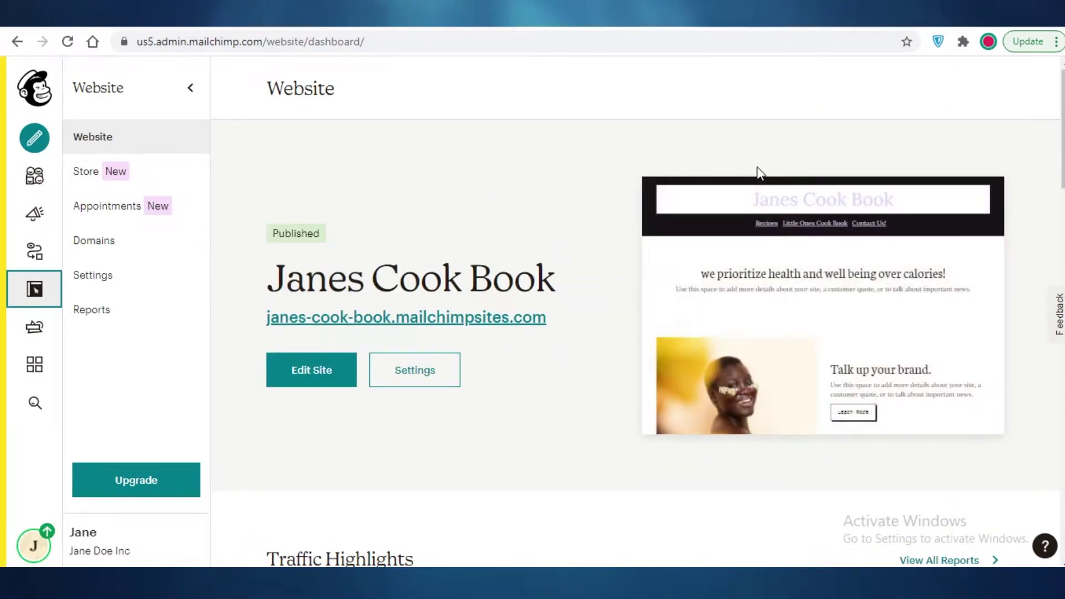
scroll(760, 269, "down", 4)
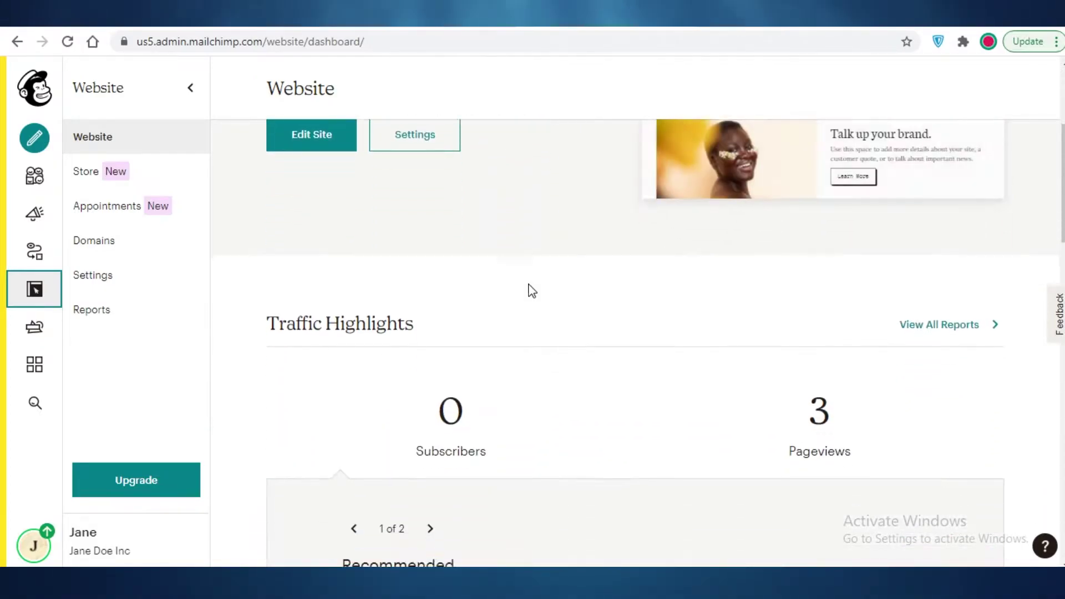
scroll(650, 244, "up", 4)
scroll(504, 242, "down", 4)
scroll(951, 285, "up", 4)
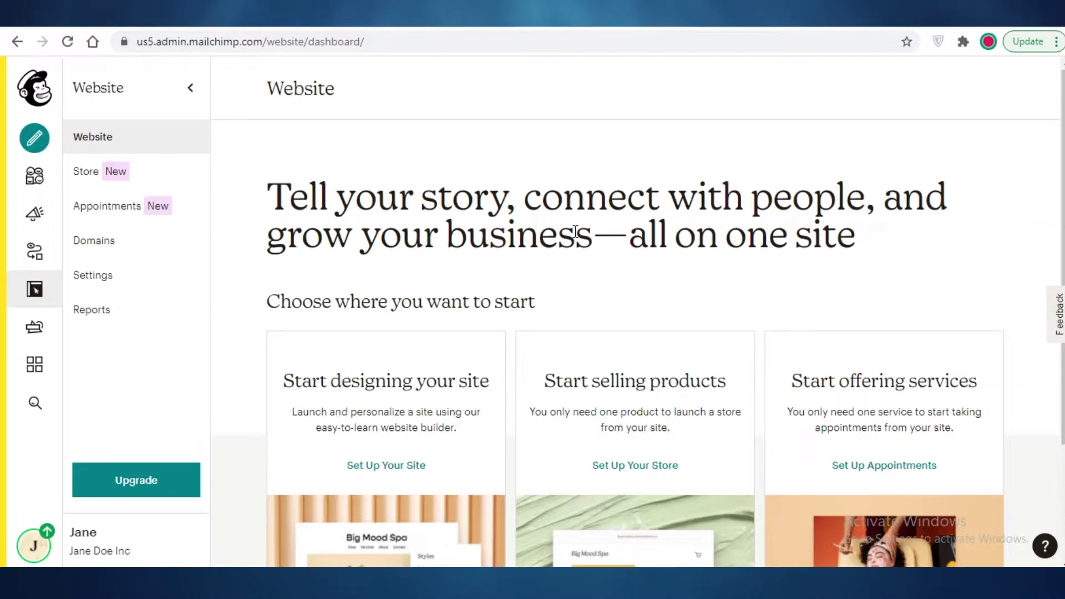
scroll(430, 214, "down", 3)
scroll(357, 328, "up", 3)
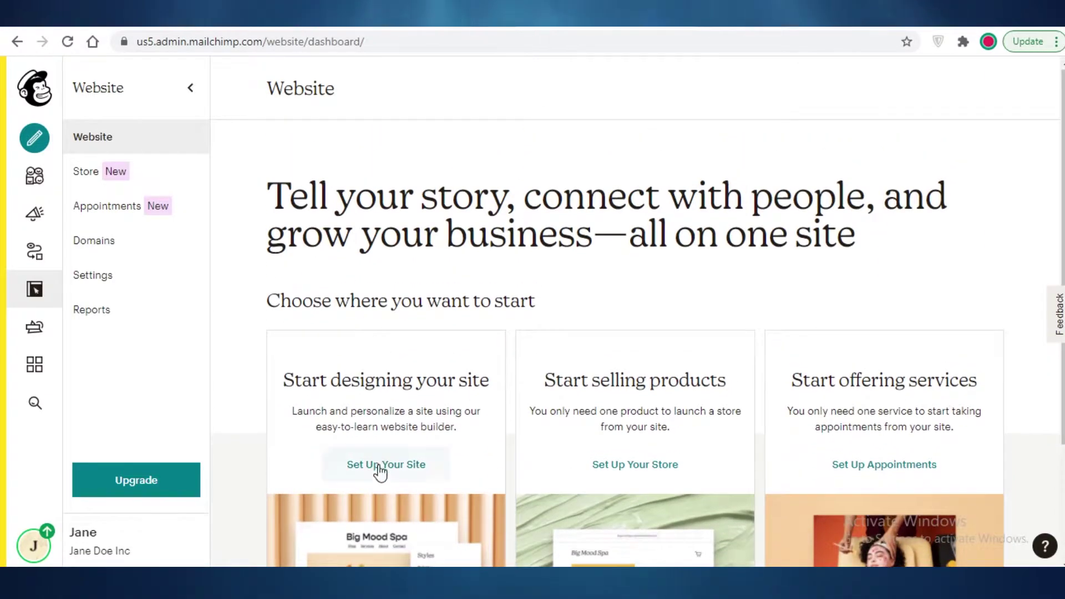
scroll(542, 326, "down", 3)
left_click(396, 315)
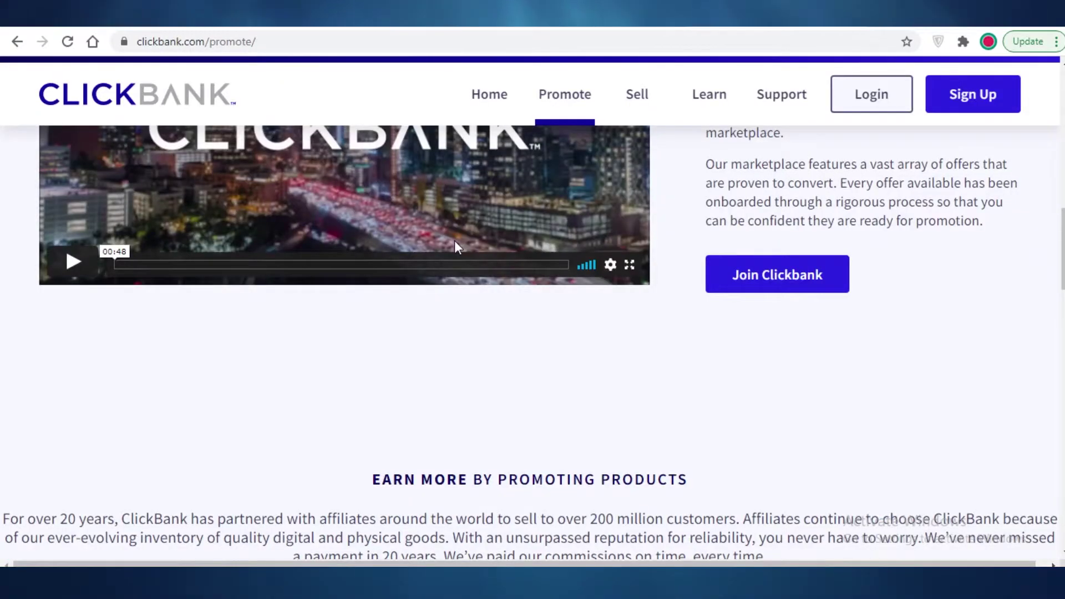
scroll(688, 349, "up", 4)
scroll(613, 332, "up", 5)
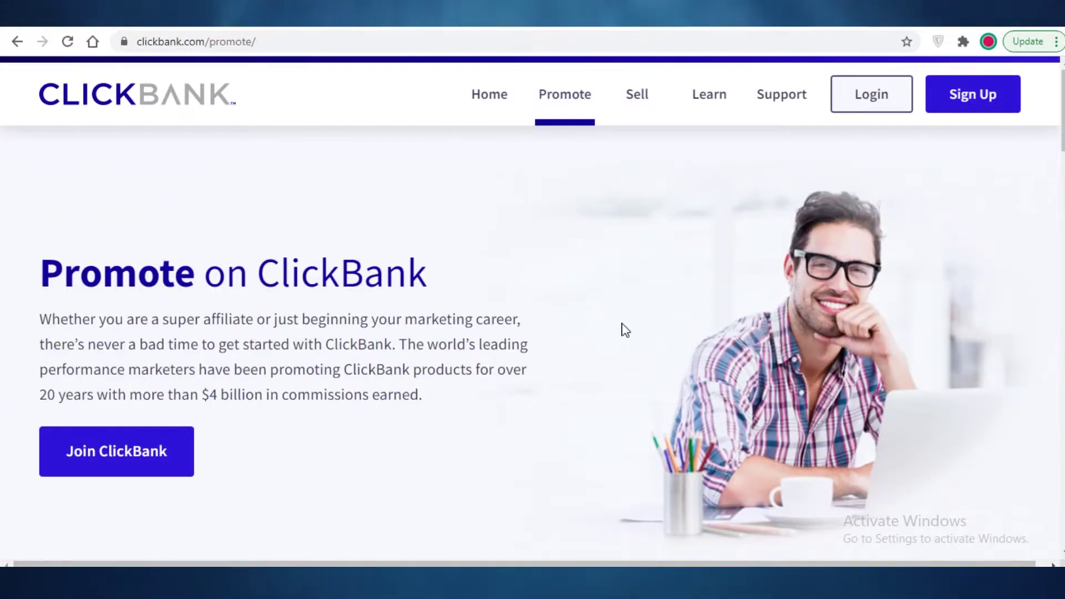
scroll(642, 344, "down", 15)
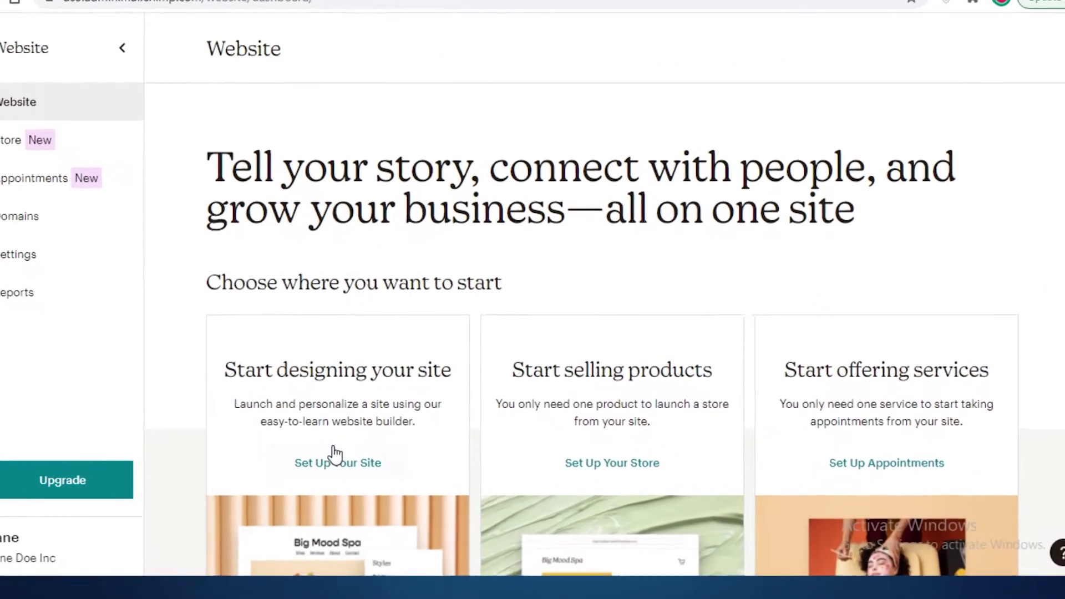
Set up a new site named FASHION360 instead of the default name and open it for editing.
left_click(229, 466)
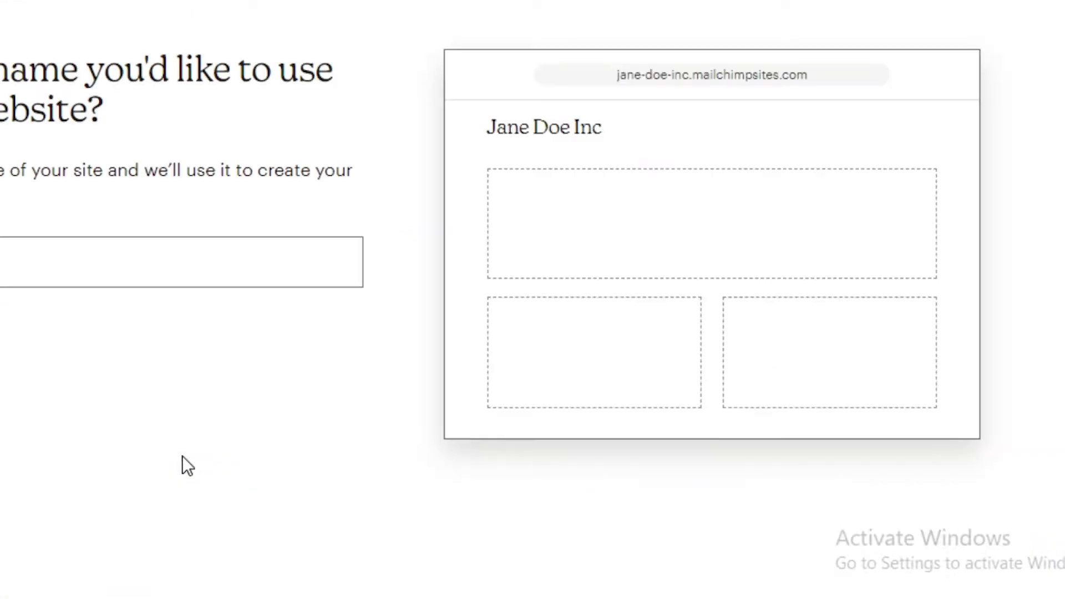
left_click(144, 286)
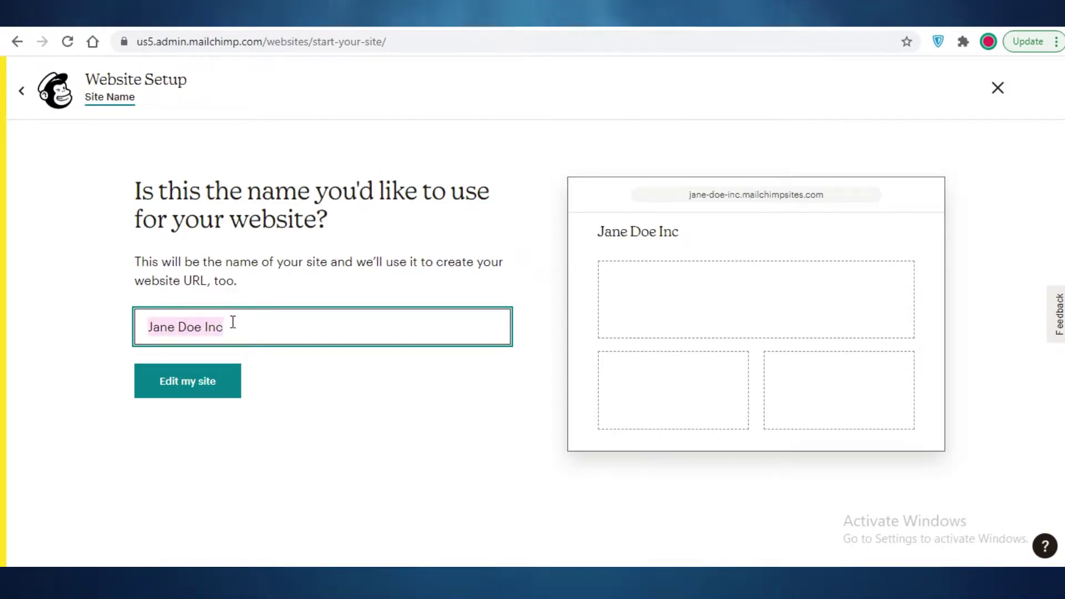
left_click(407, 328)
key("BackSpace")
key("BackSpace")
key("BackSpace")
key("BackSpace")
key("BackSpace")
key("BackSpace")
key("BackSpace")
key("BackSpace")
key("BackSpace")
key("BackSpace")
key("BackSpace")
key("BackSpace")
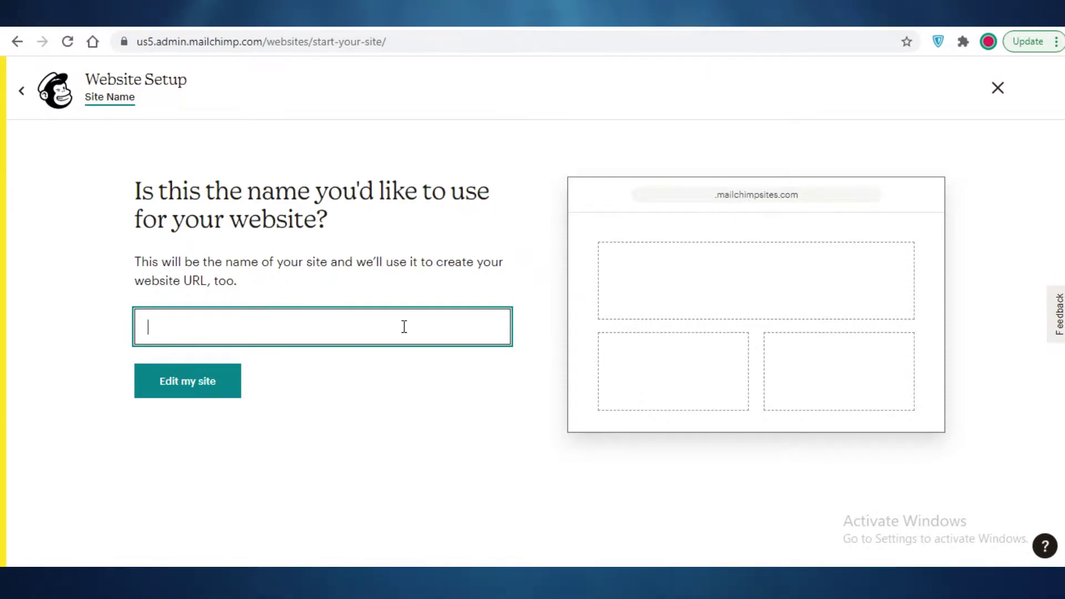
type("FASHION")
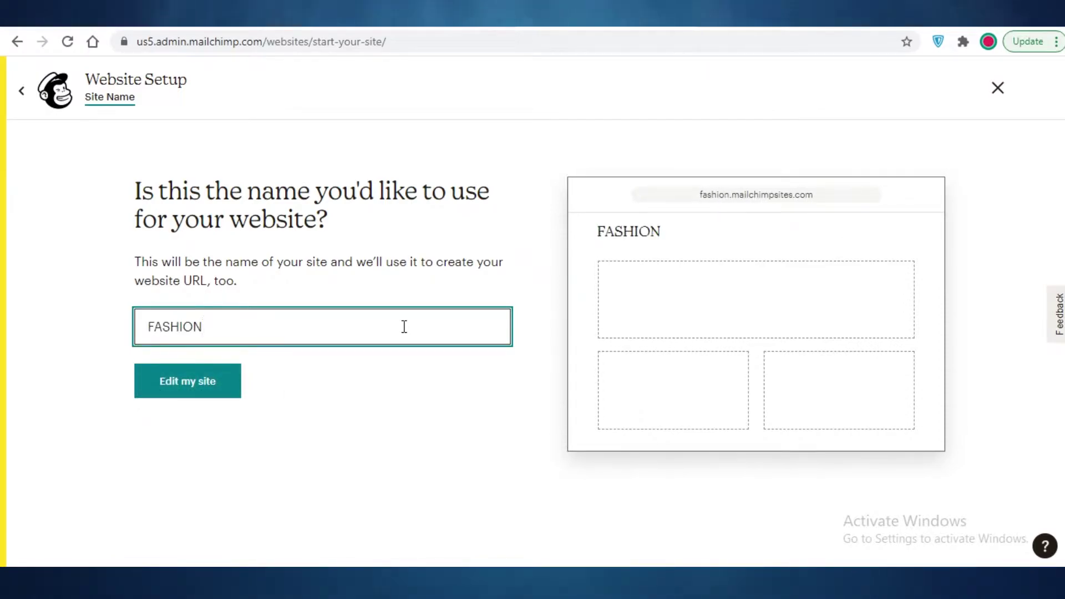
type("360")
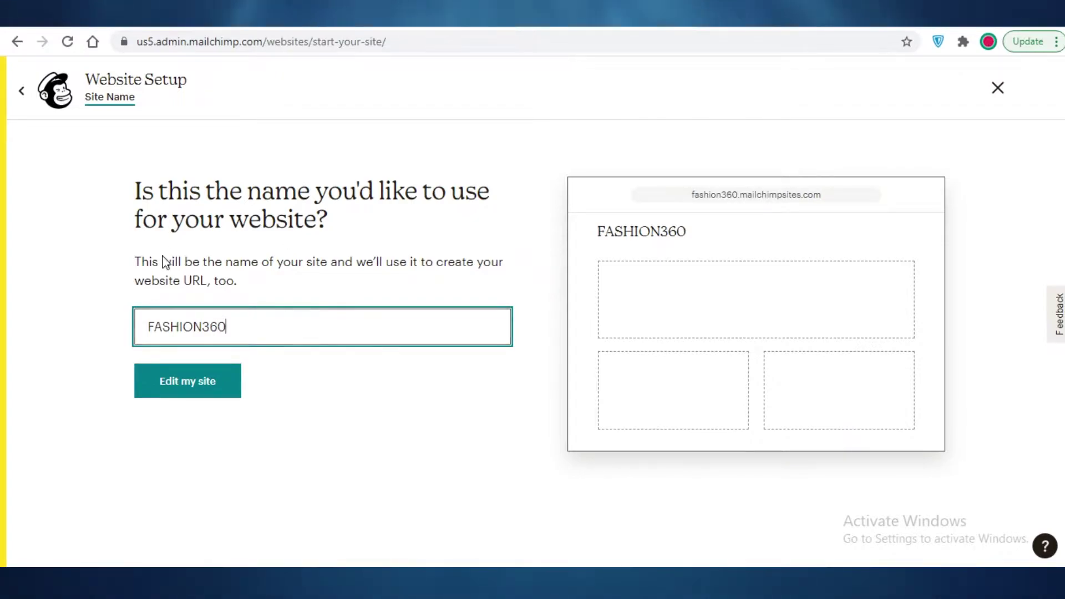
left_click(173, 391)
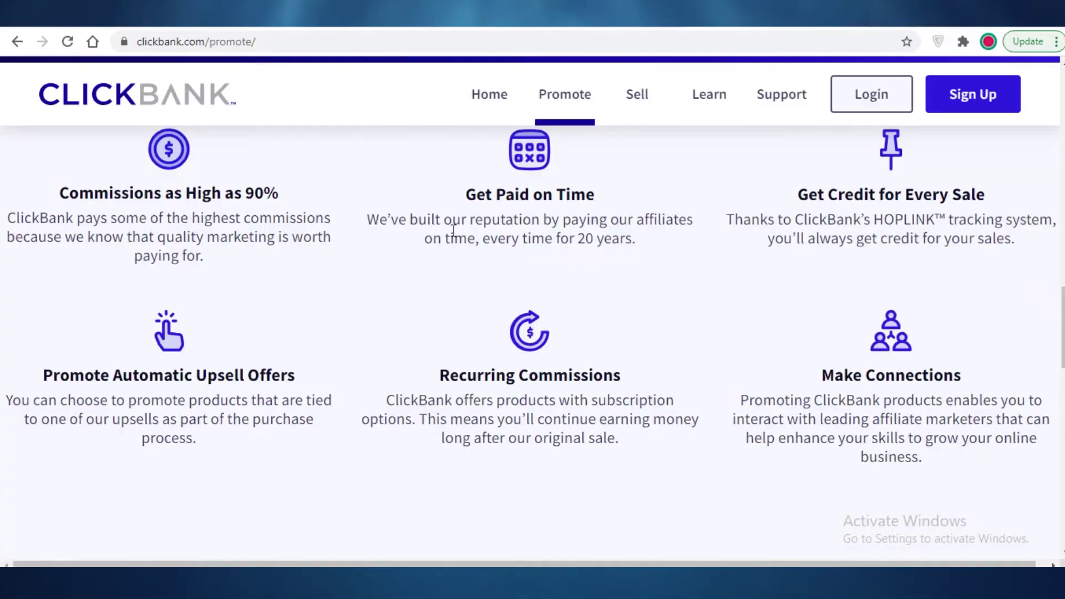
Scroll through ClickBank's affiliate benefits, then return to the FASHION360 site editor.
scroll(373, 340, "up", 5)
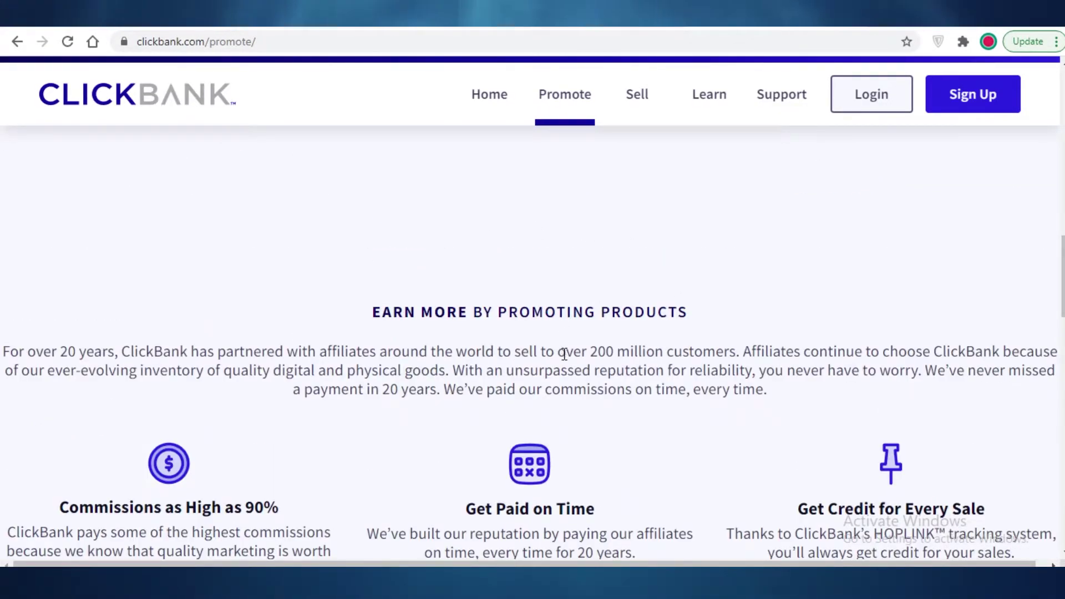
scroll(604, 447, "down", 5)
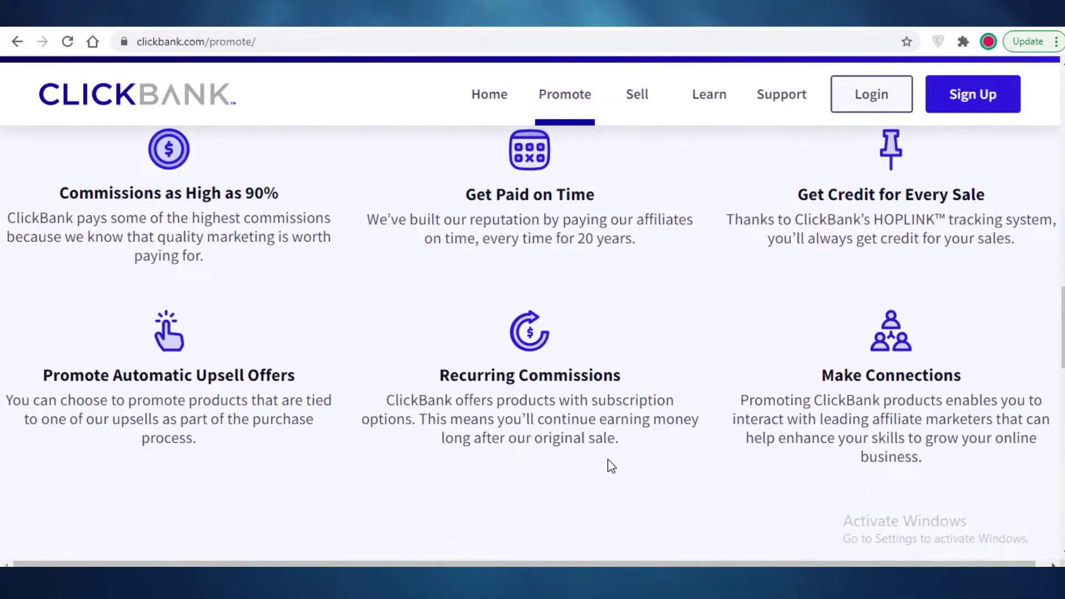
scroll(605, 455, "up", 3)
scroll(512, 227, "down", 5)
left_click(618, 26)
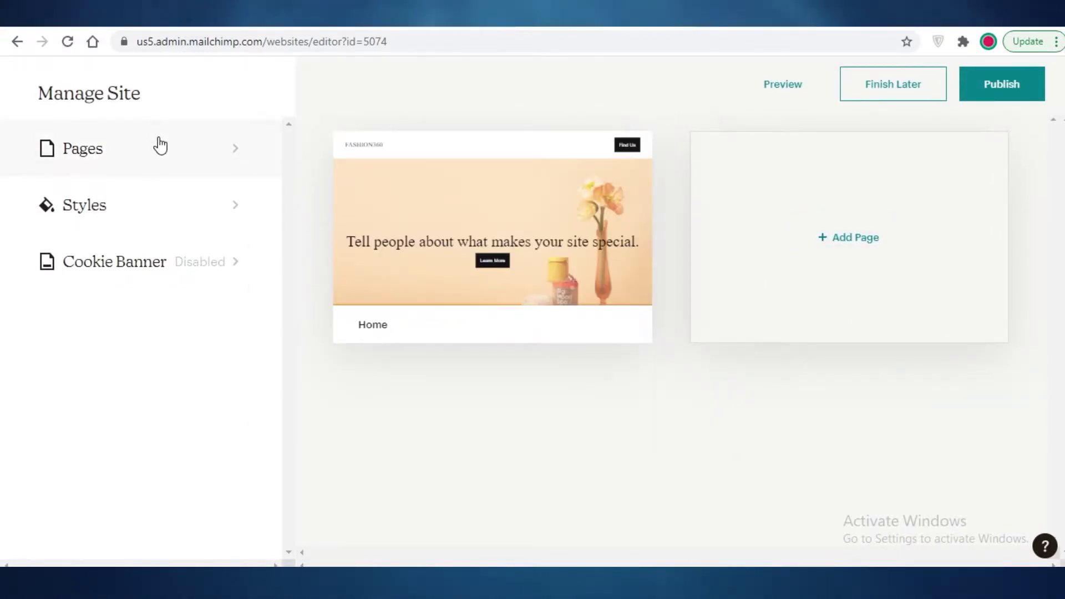
Look at the Home page from the Pages list, then return to the site management overview.
left_click(169, 154)
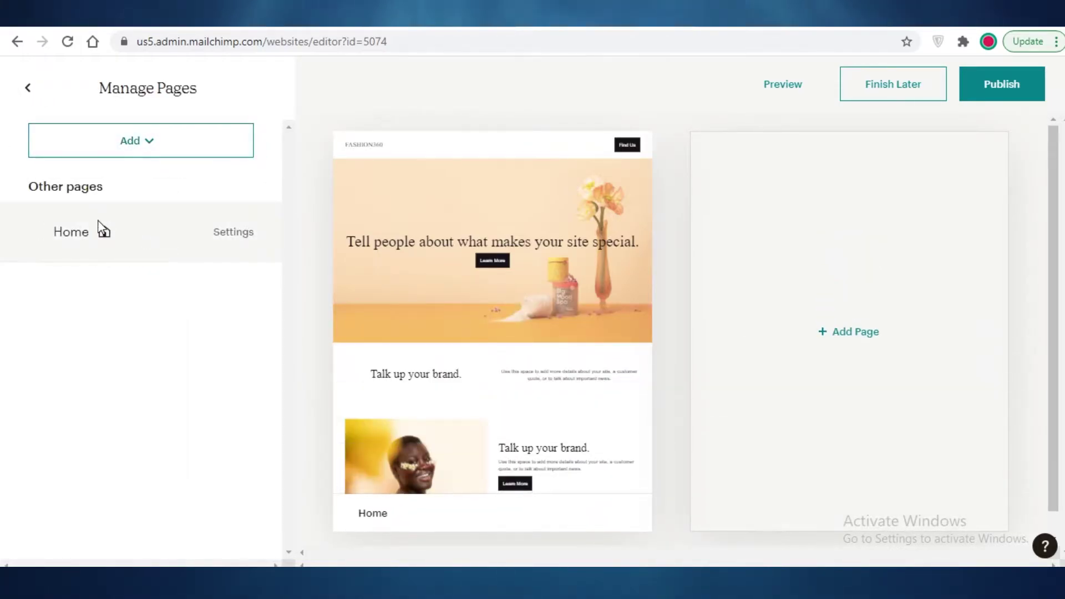
left_click(67, 243)
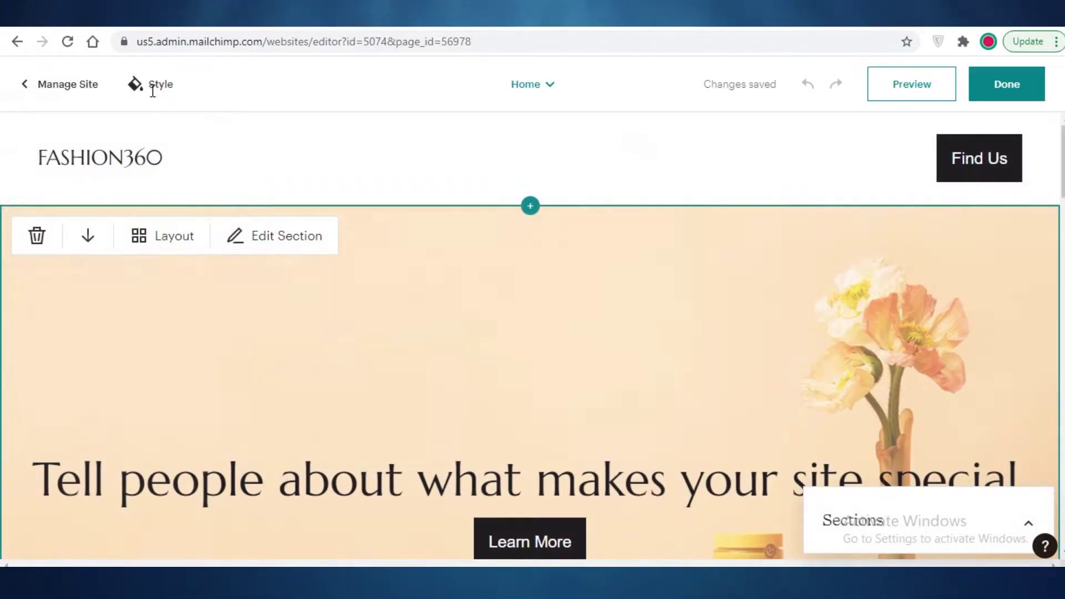
scroll(594, 211, "down", 2)
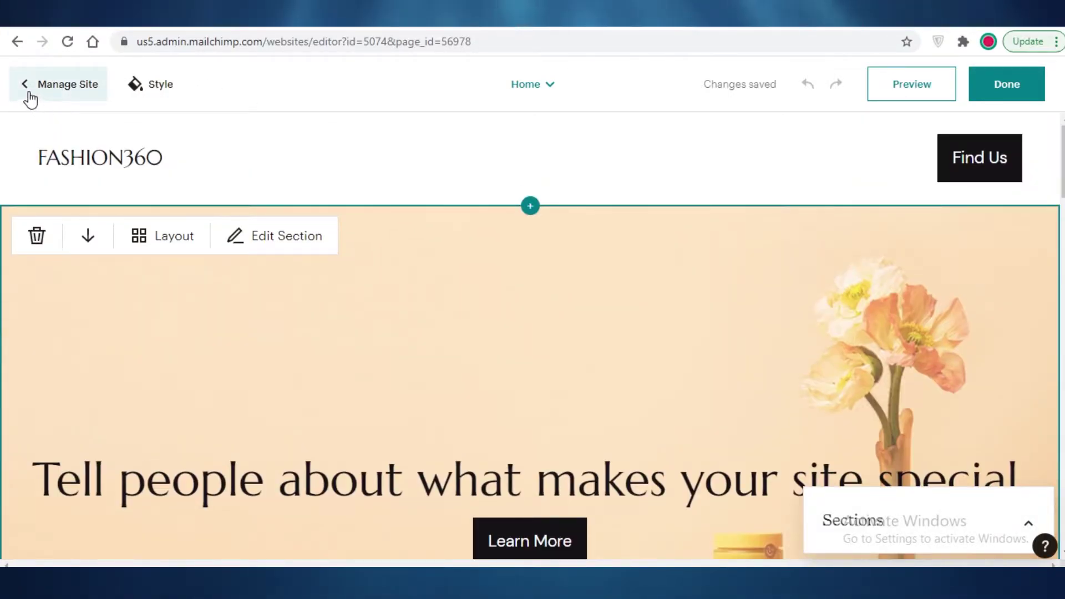
left_click(28, 95)
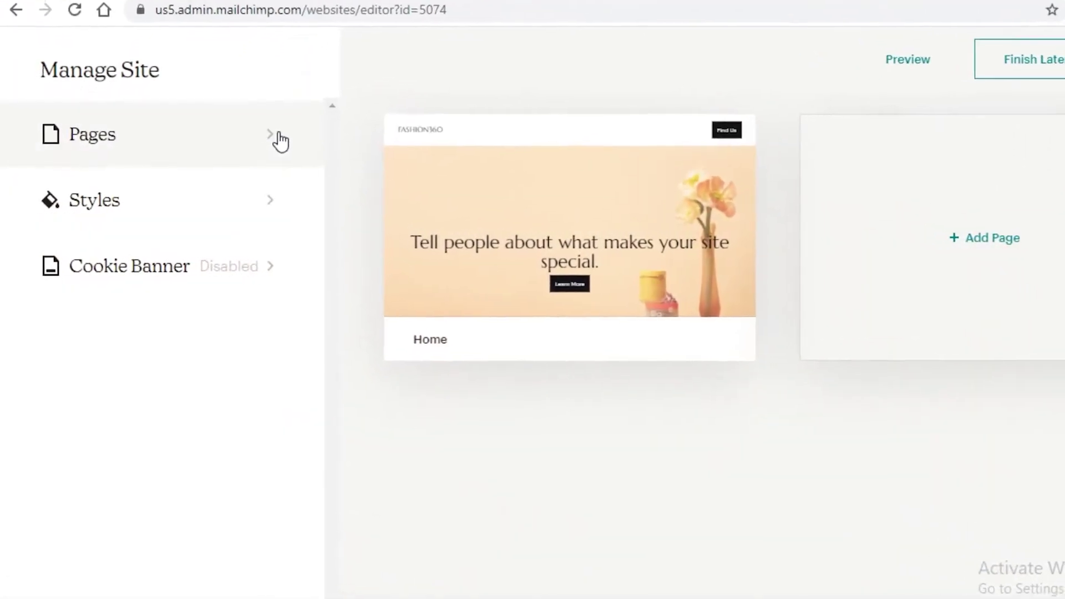
Change the Home page's name to LANDINGPAGE in its settings and save.
left_click(167, 149)
left_click(303, 238)
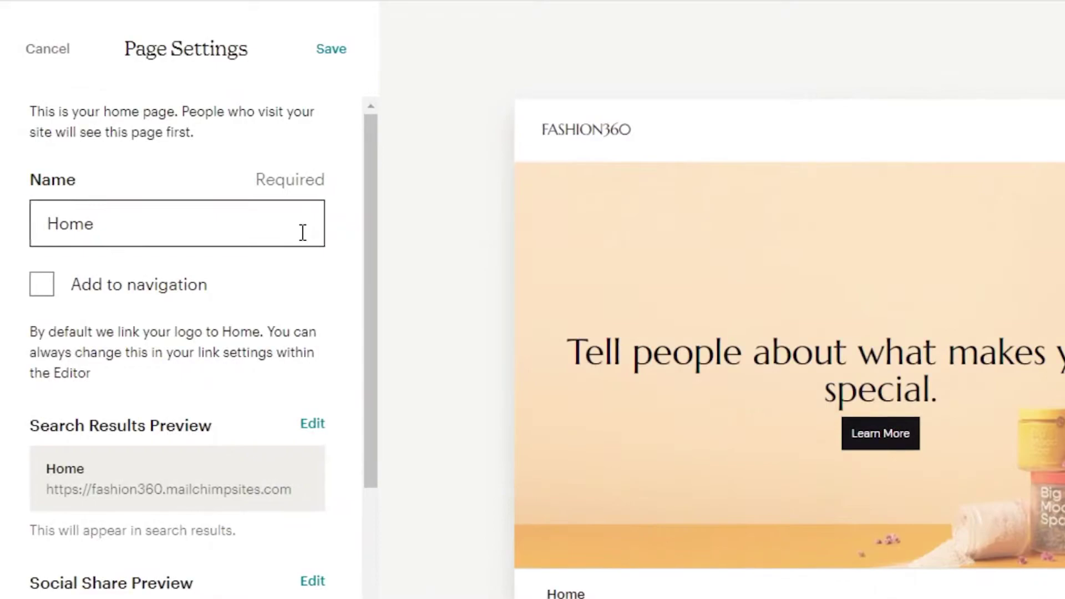
double_click(303, 233)
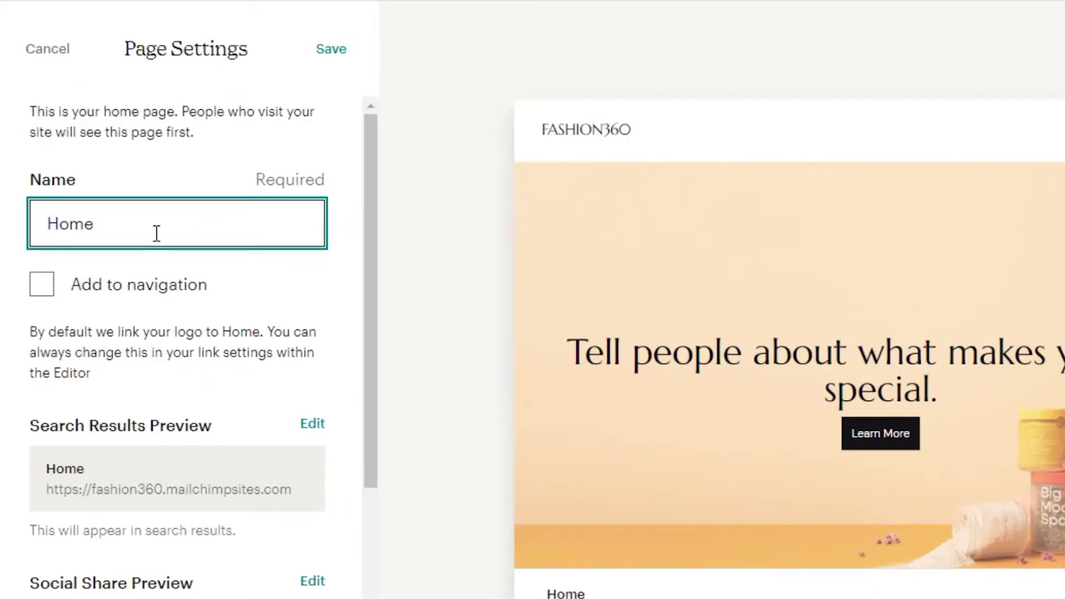
type("LANDINGPAGE")
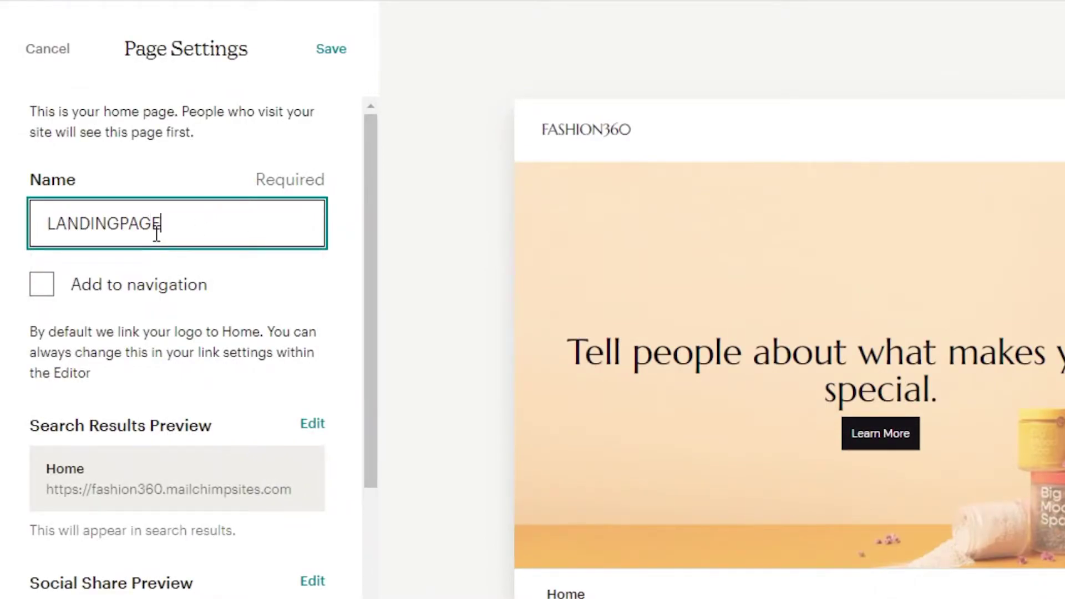
scroll(111, 319, "down", 2)
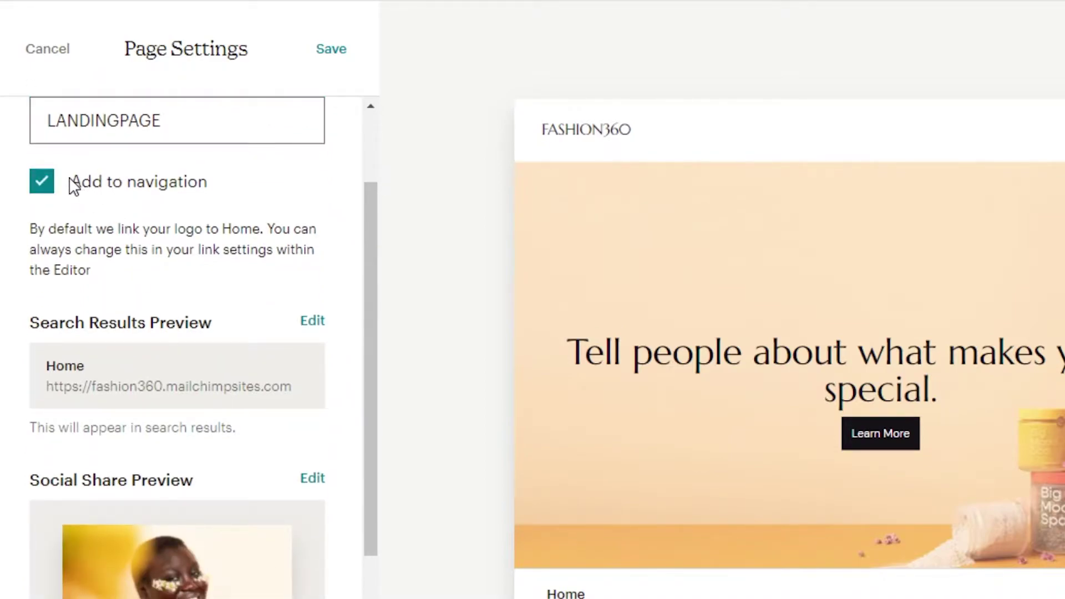
scroll(105, 303, "down", 2)
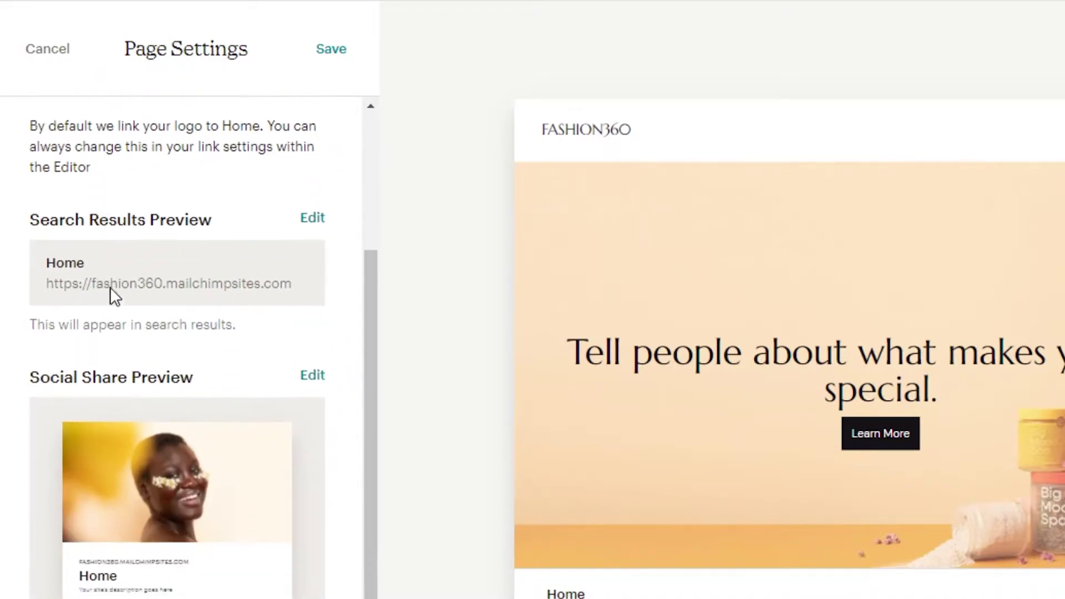
scroll(296, 241, "down", 1)
scroll(261, 436, "up", 5)
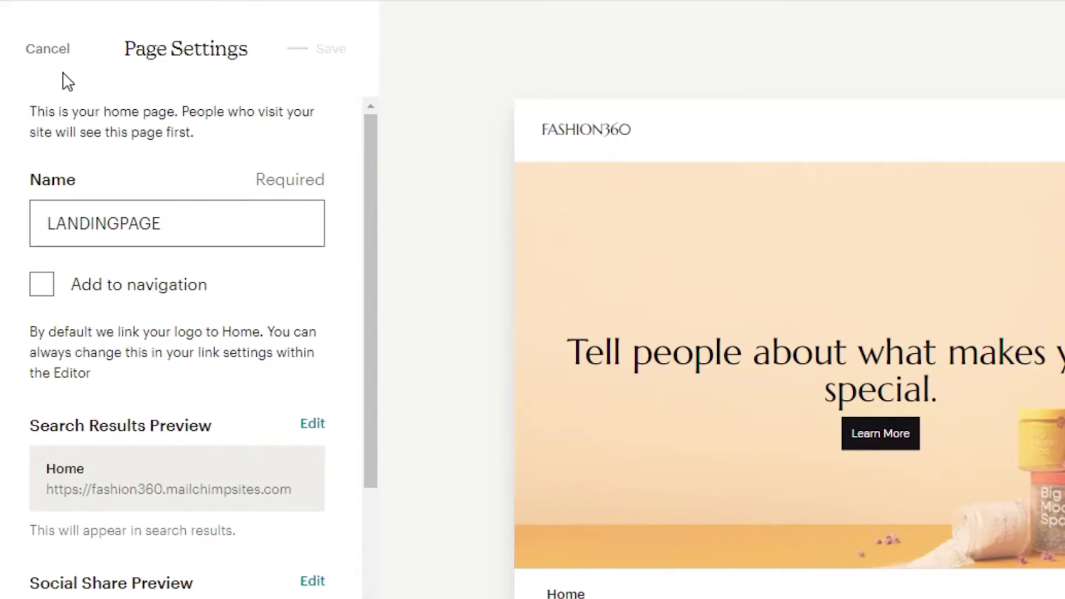
left_click(47, 49)
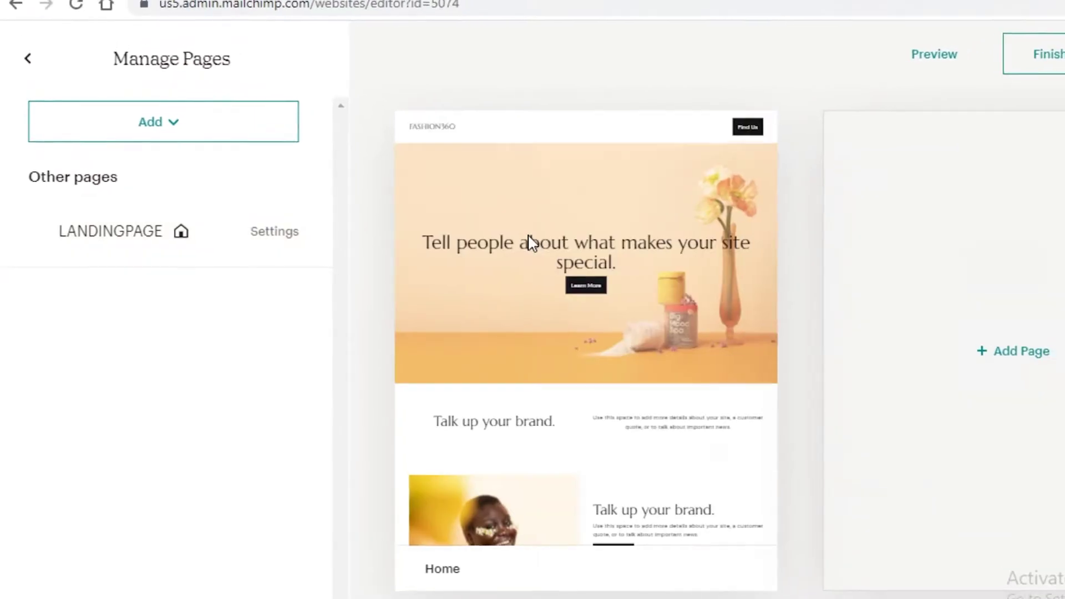
mouse_move(622, 345)
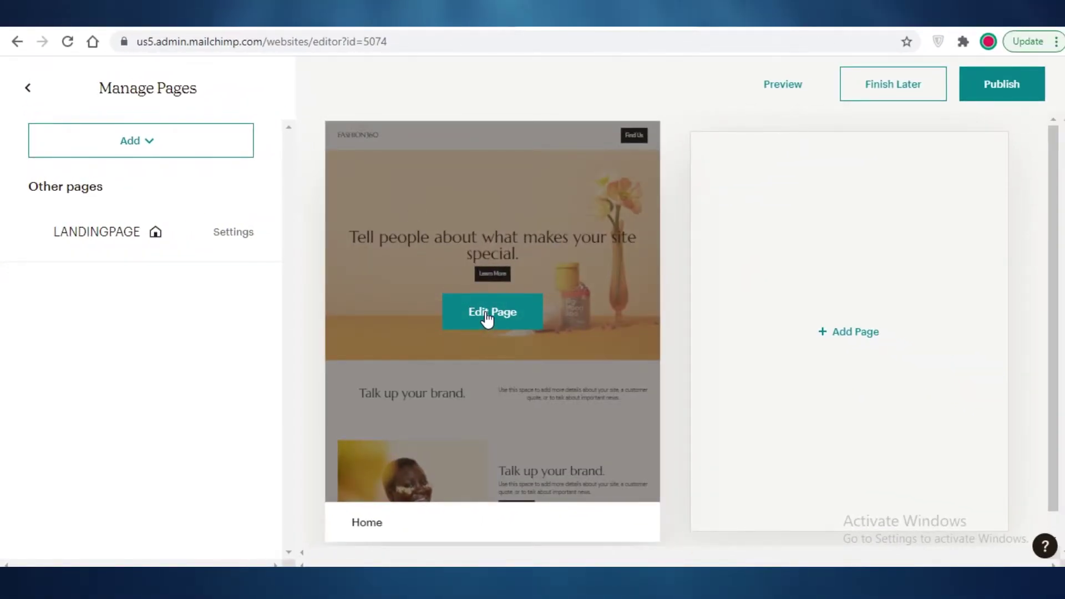
Open LANDINGPAGE in the editor and delete the header's Find Us button.
left_click(485, 312)
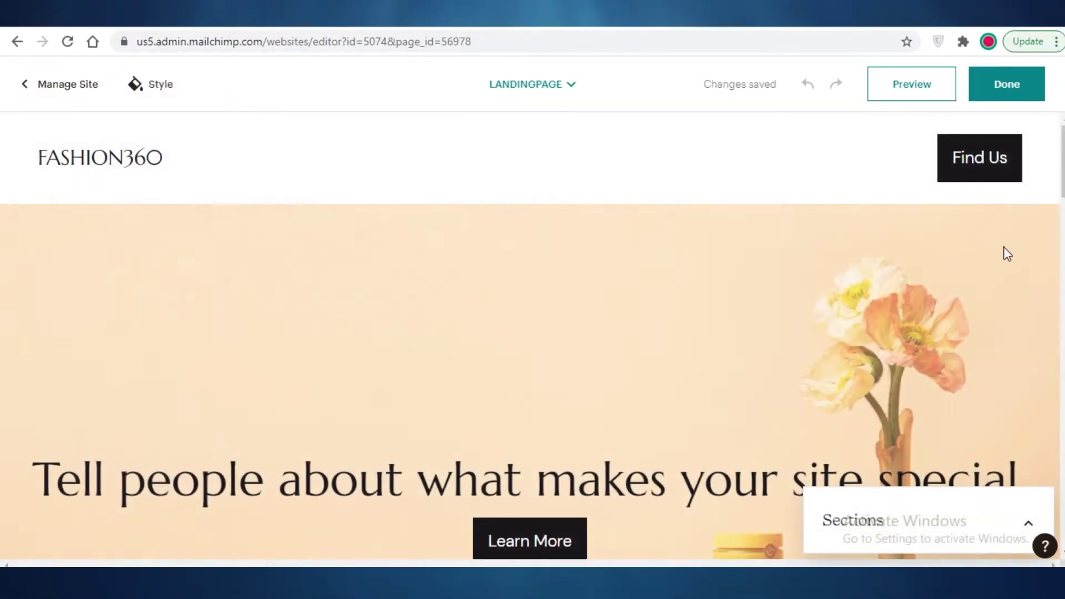
left_click(962, 102)
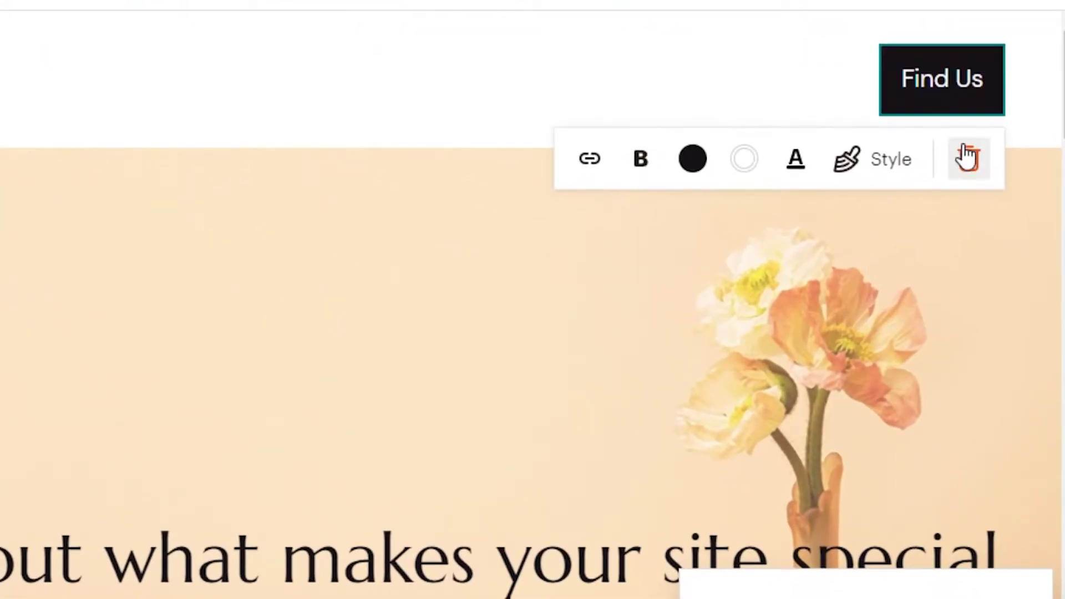
left_click(965, 164)
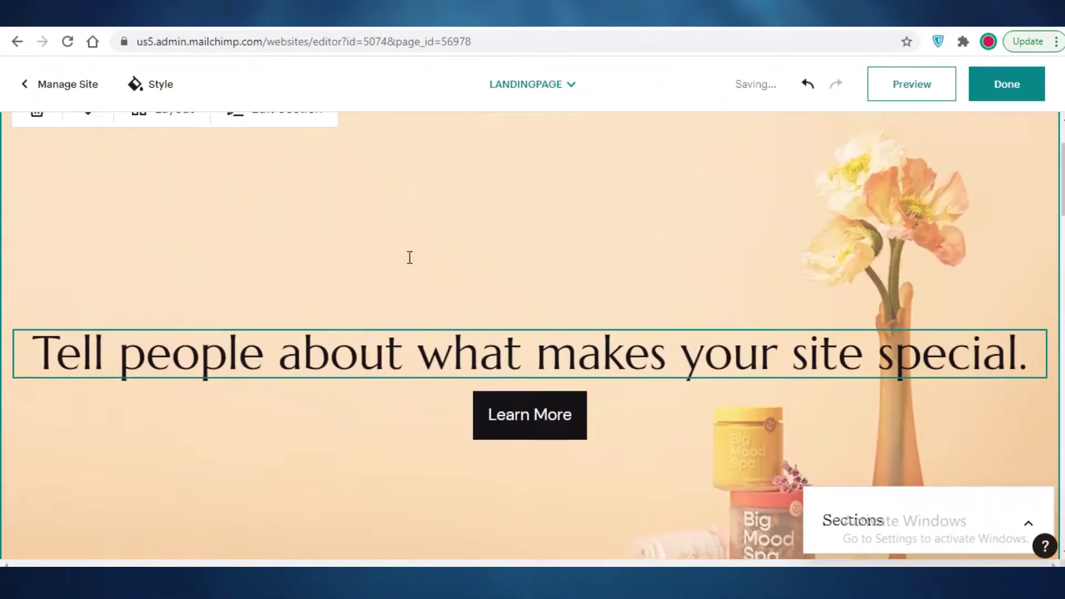
Give the Intro hero section a solid black background colour.
left_click(409, 257)
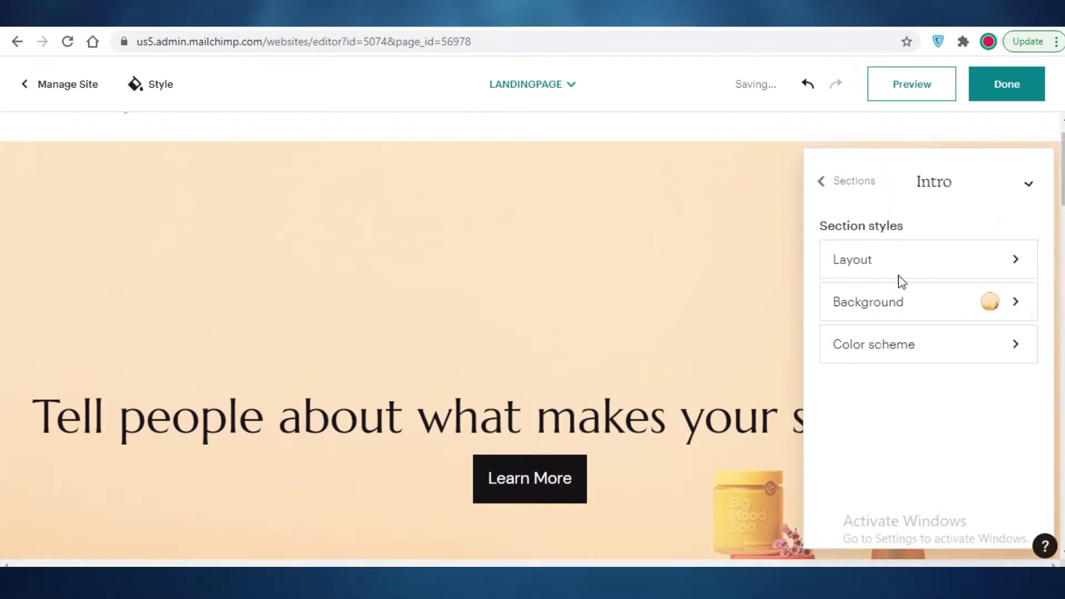
left_click(894, 294)
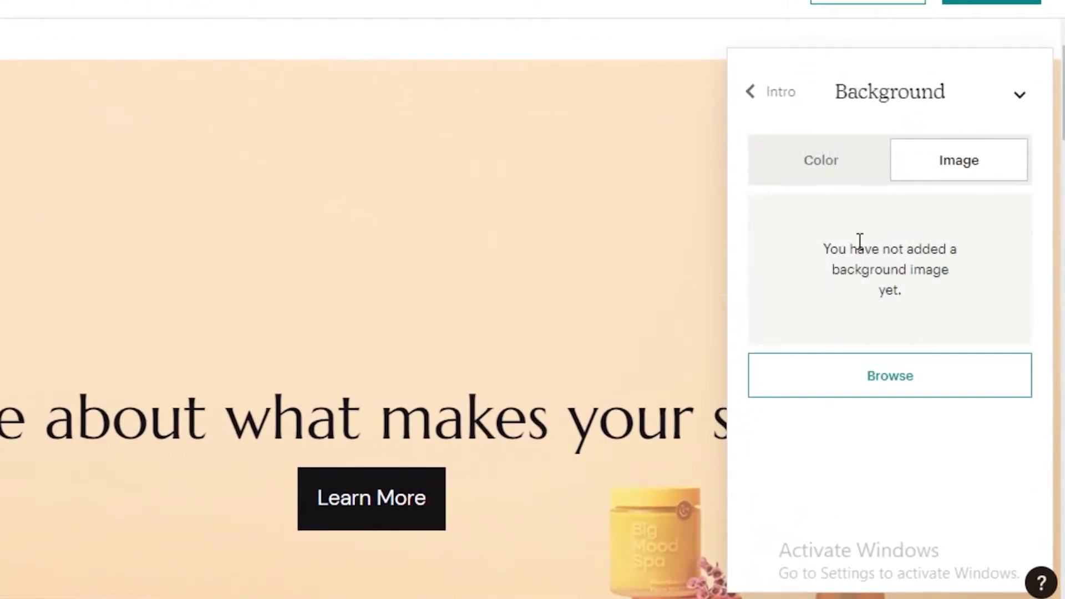
left_click(841, 169)
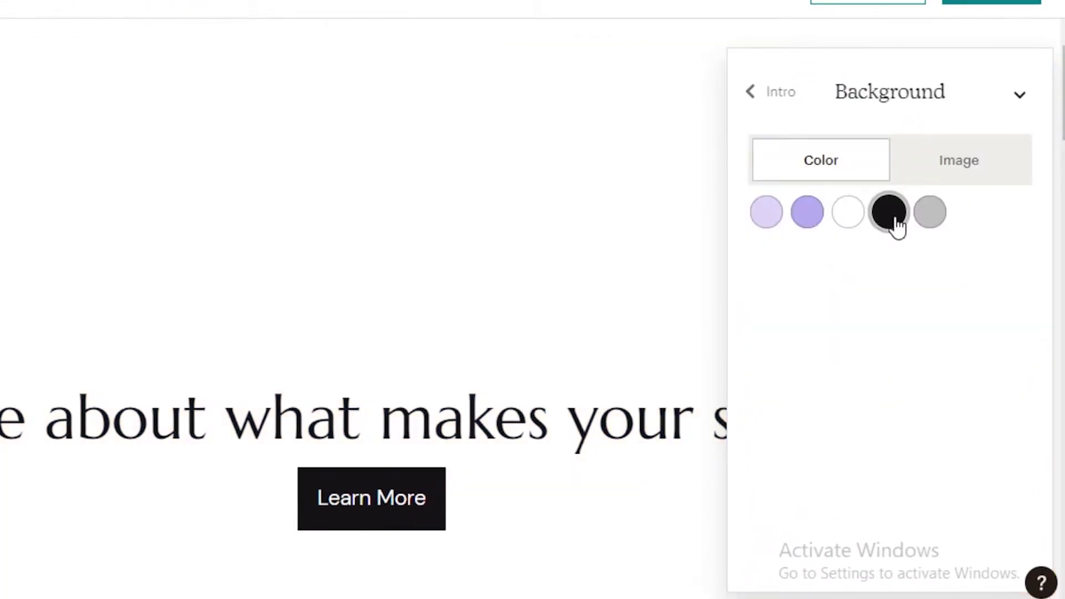
left_click(895, 220)
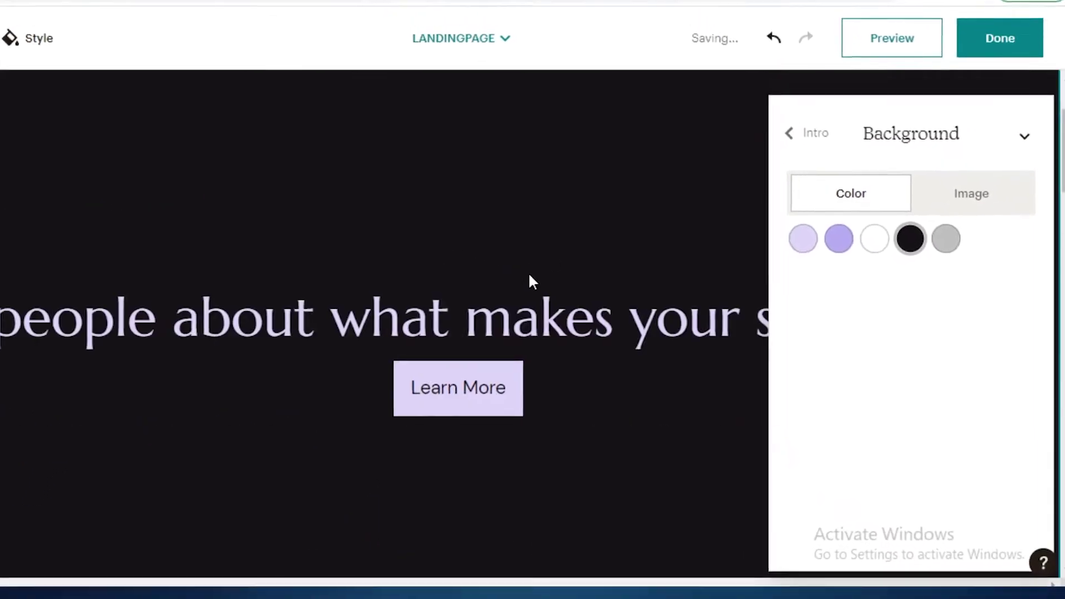
left_click(394, 497)
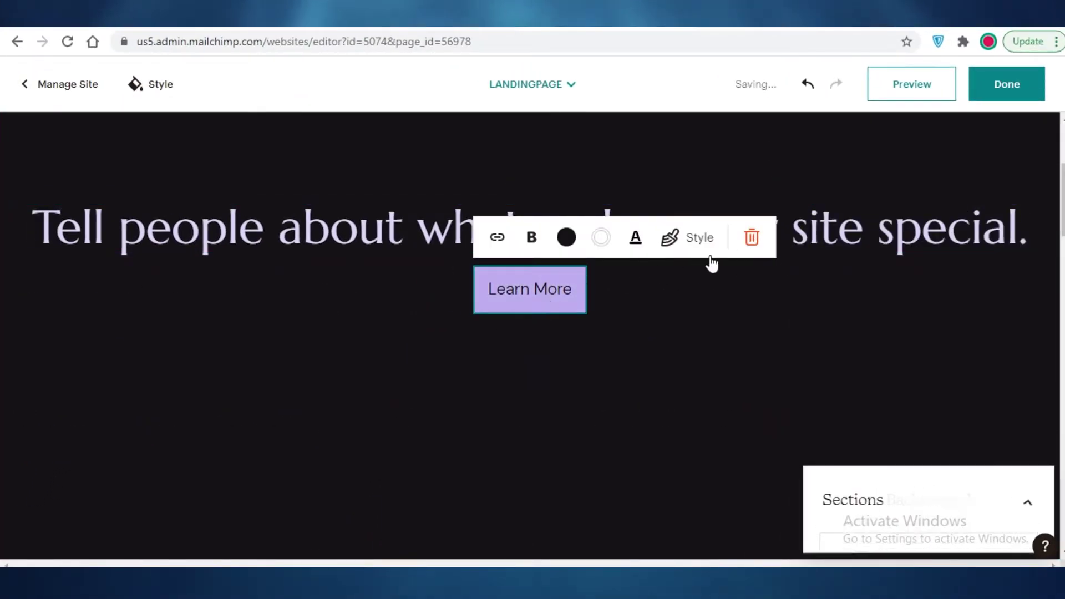
Delete the Learn More button and retitle the hero 'THE BEST JACKET OF 2022'.
left_click(754, 239)
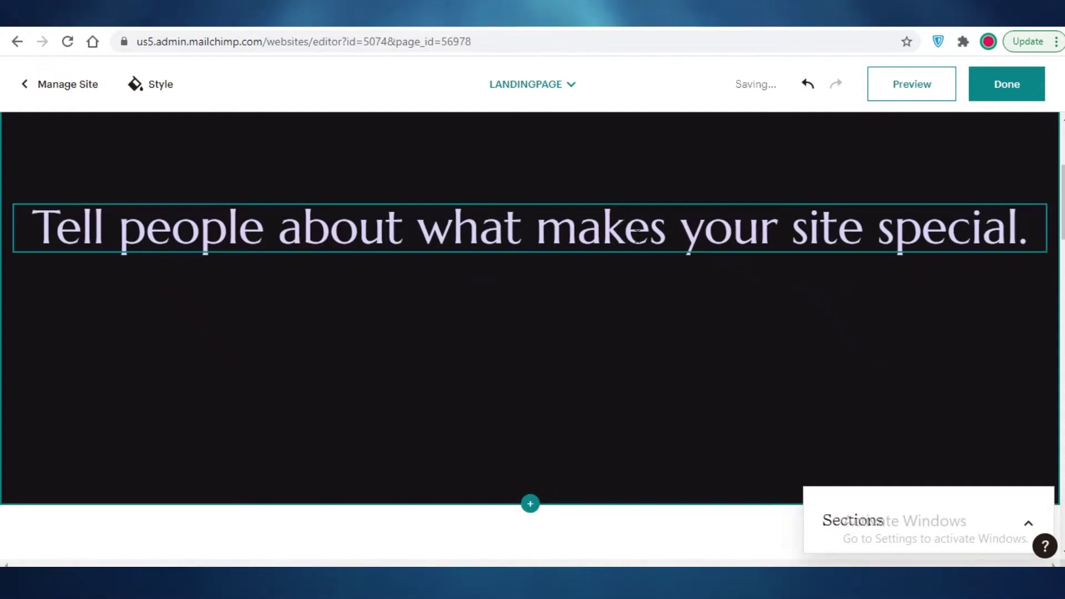
left_click(636, 232)
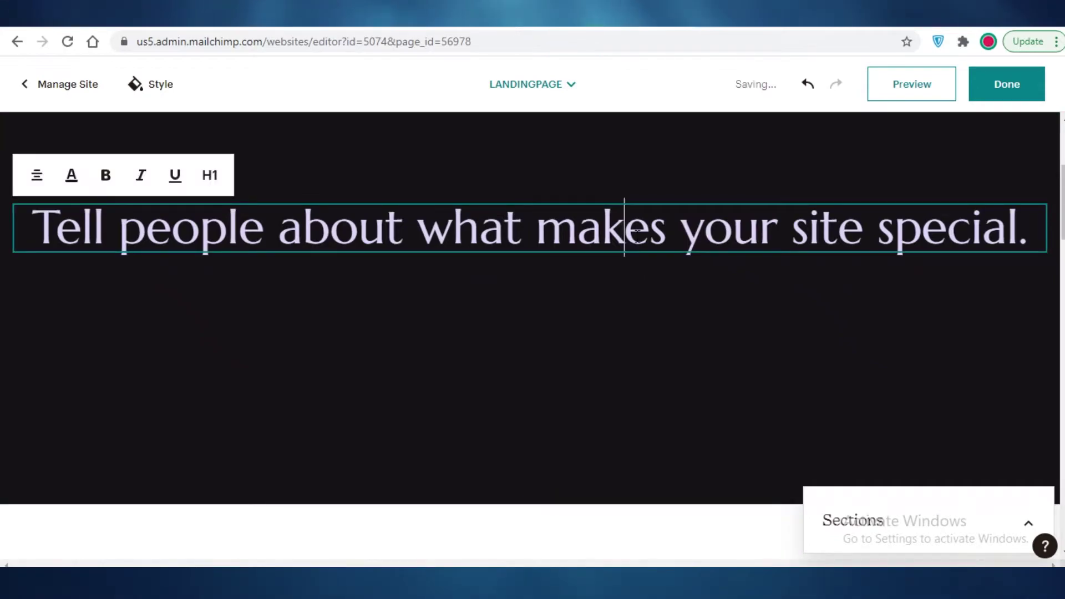
triple_click(308, 238)
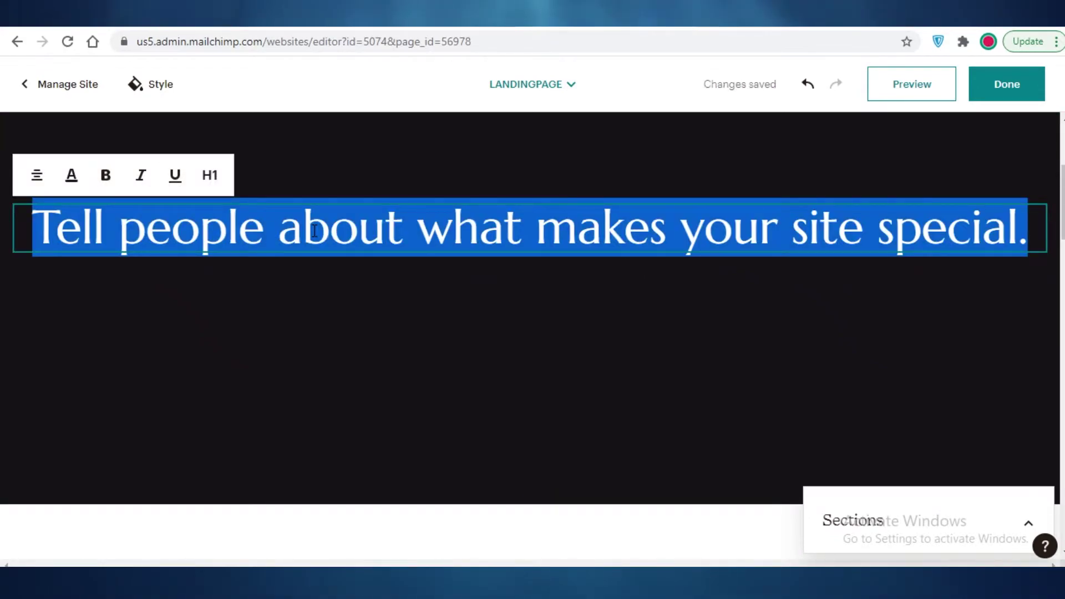
type("A")
type("HE BE")
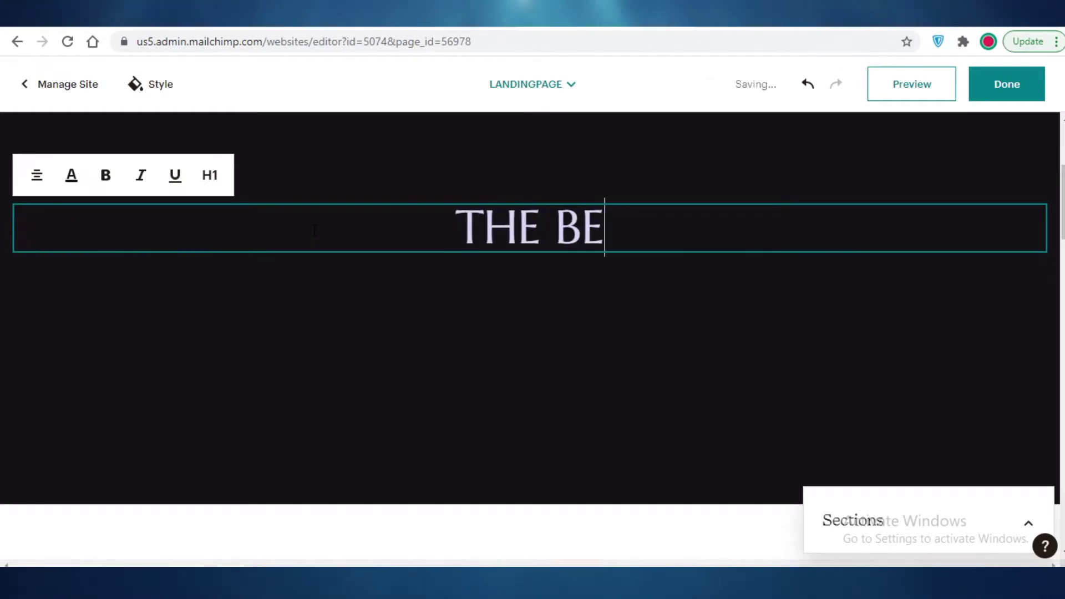
type("ST JACKET OF 2")
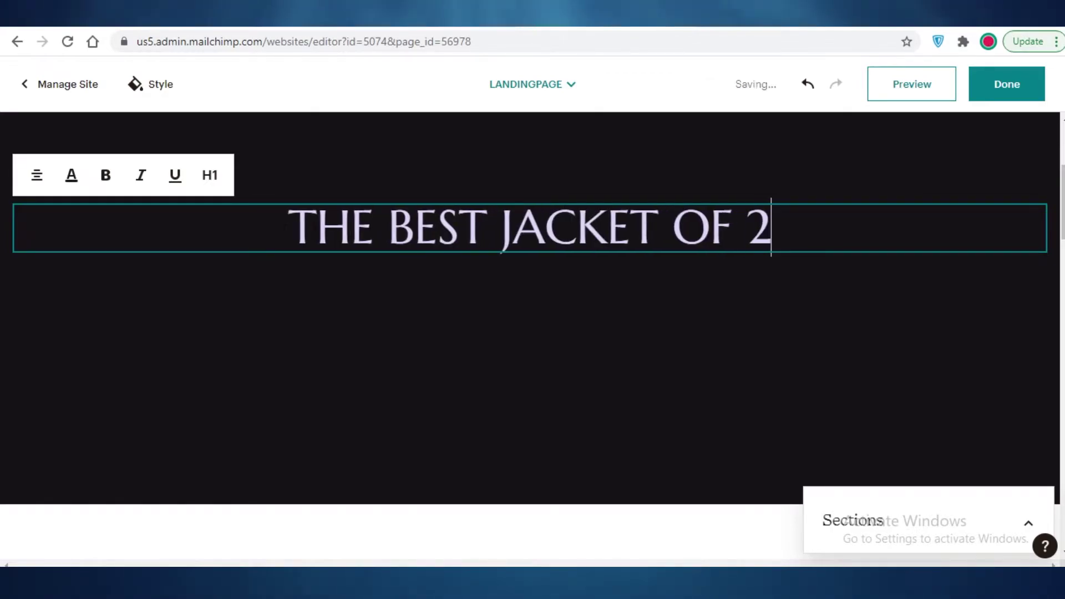
type("022")
left_click(899, 431)
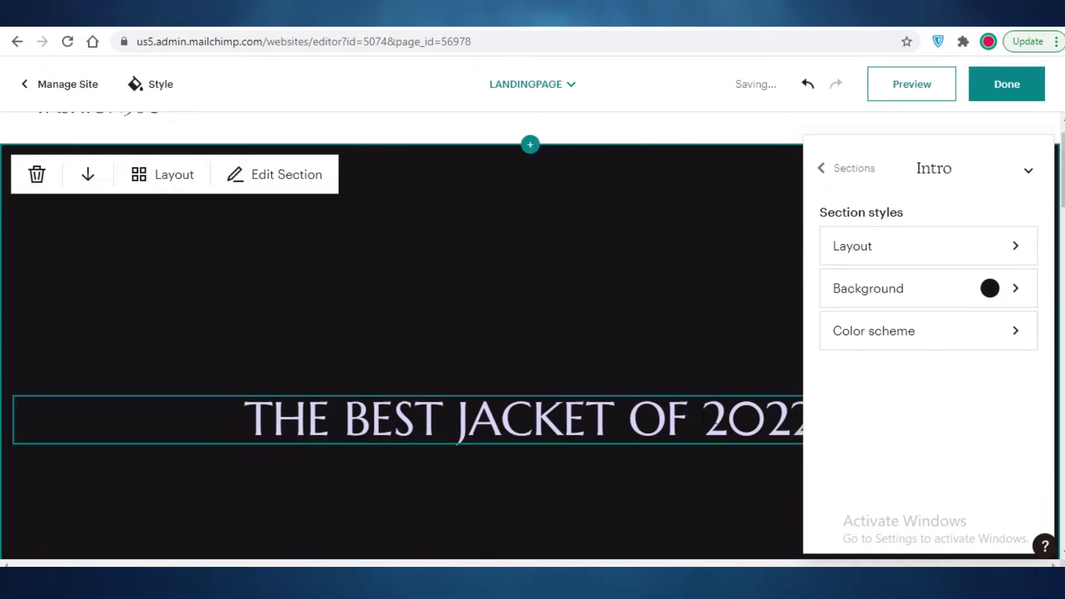
Remove all three Text & Image sections and the second Text section, confirming each removal.
left_click(821, 172)
left_click(980, 547)
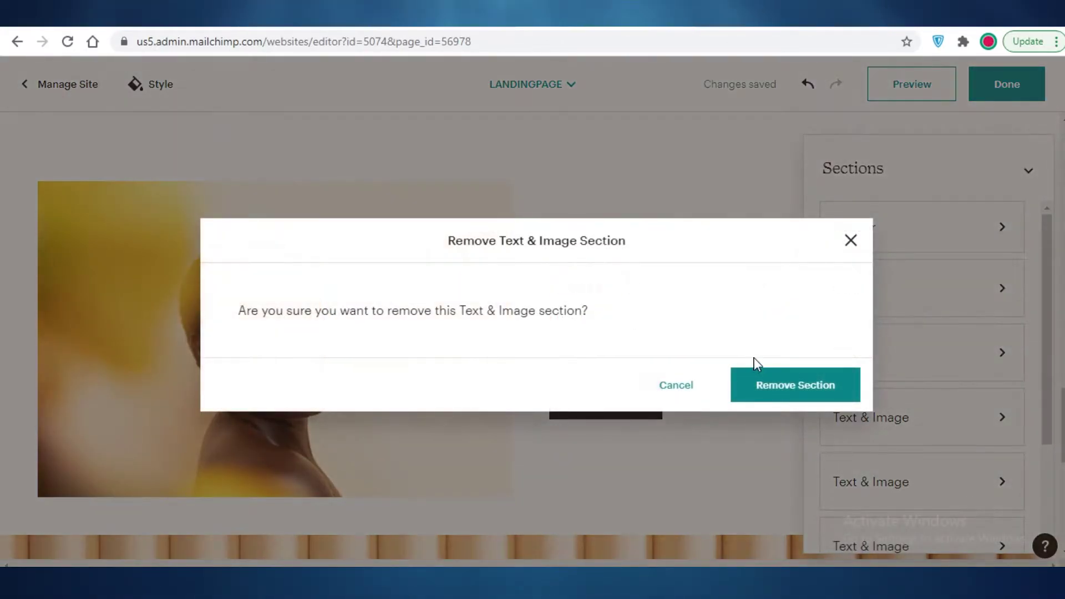
key("Return")
left_click(970, 423)
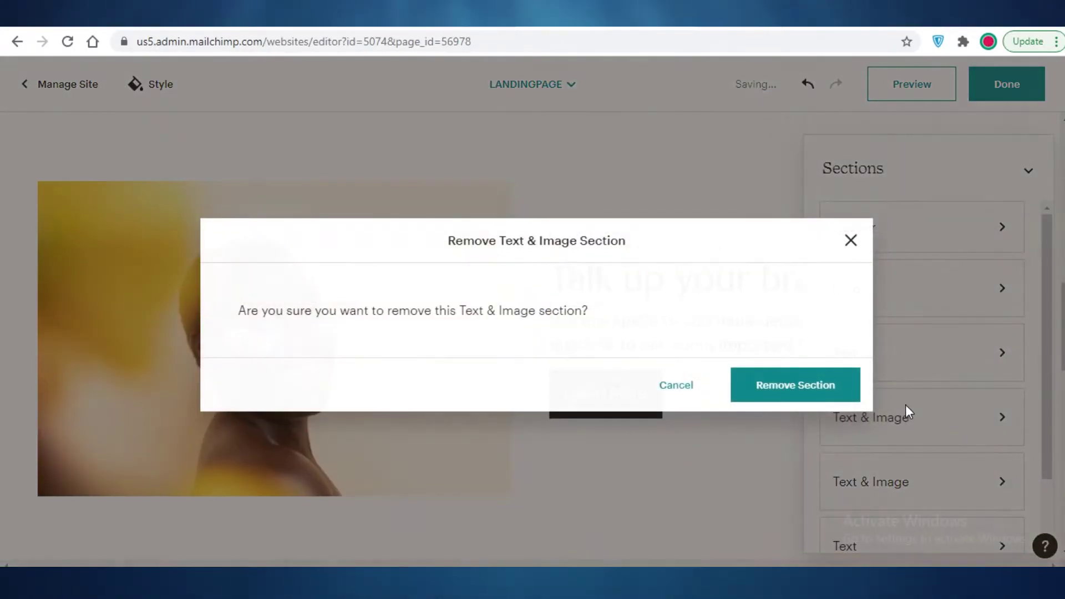
key("Return")
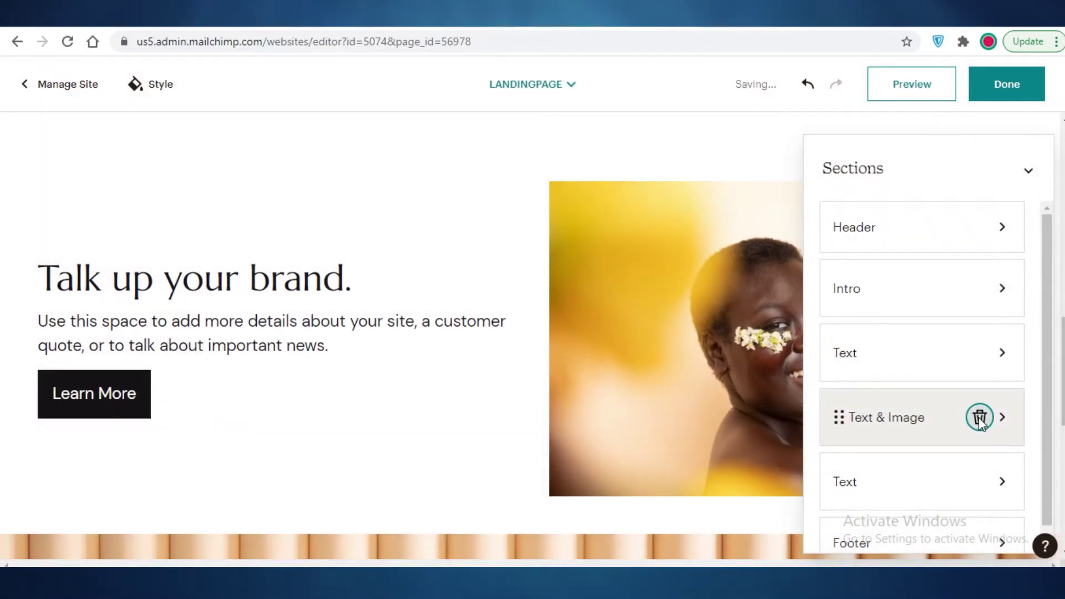
left_click(978, 417)
left_click(852, 395)
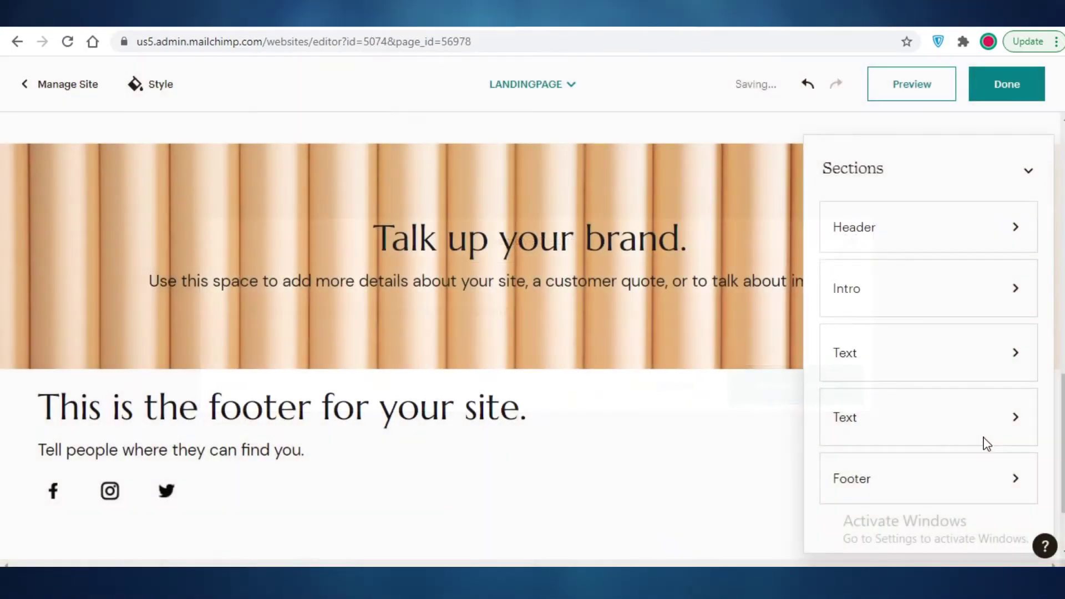
left_click(993, 417)
left_click(770, 394)
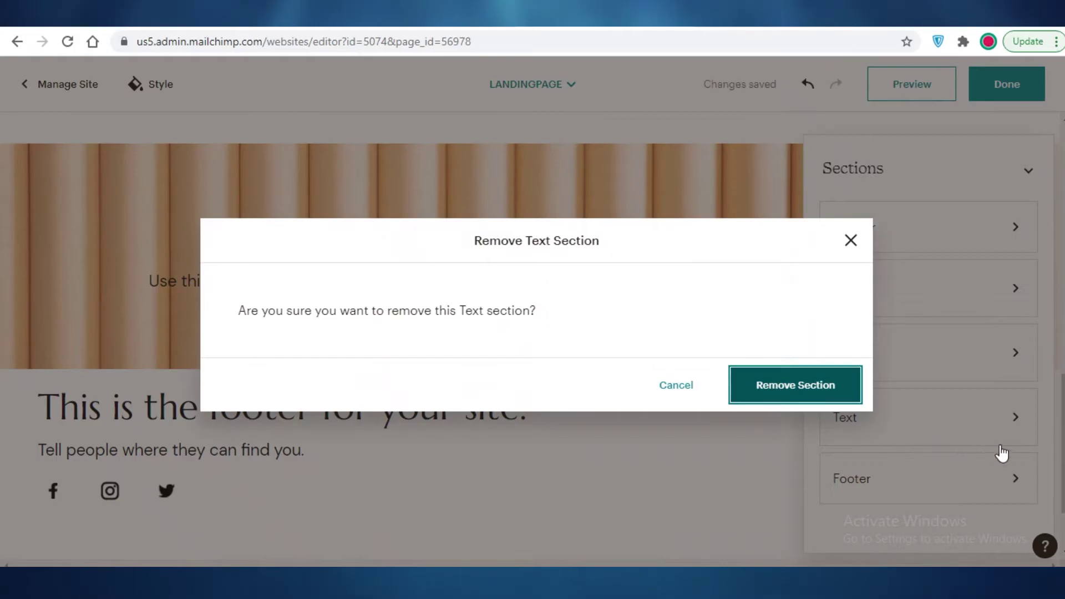
mouse_move(871, 302)
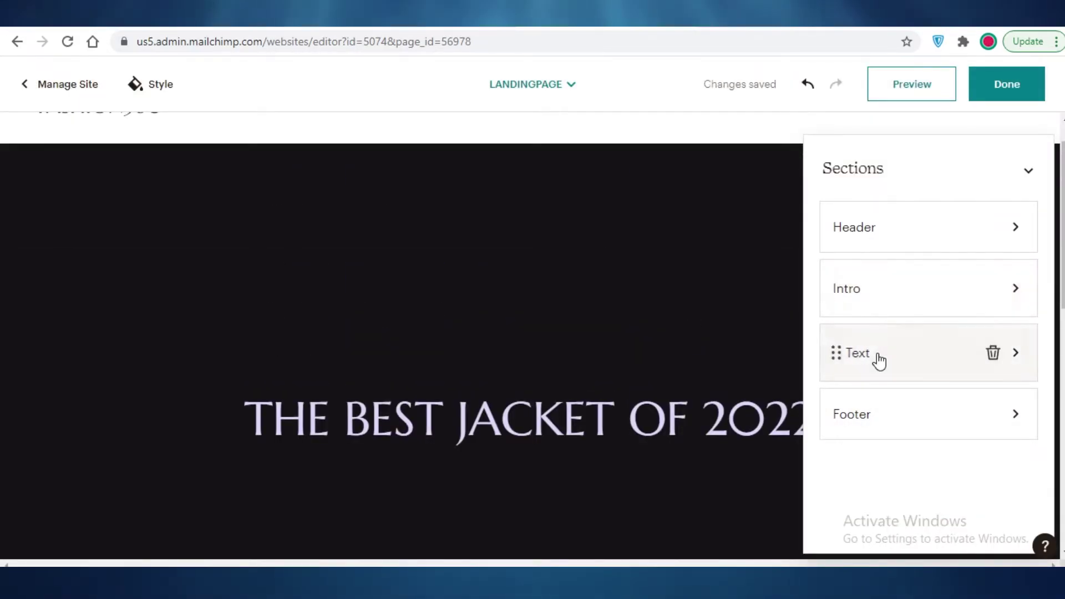
mouse_move(874, 361)
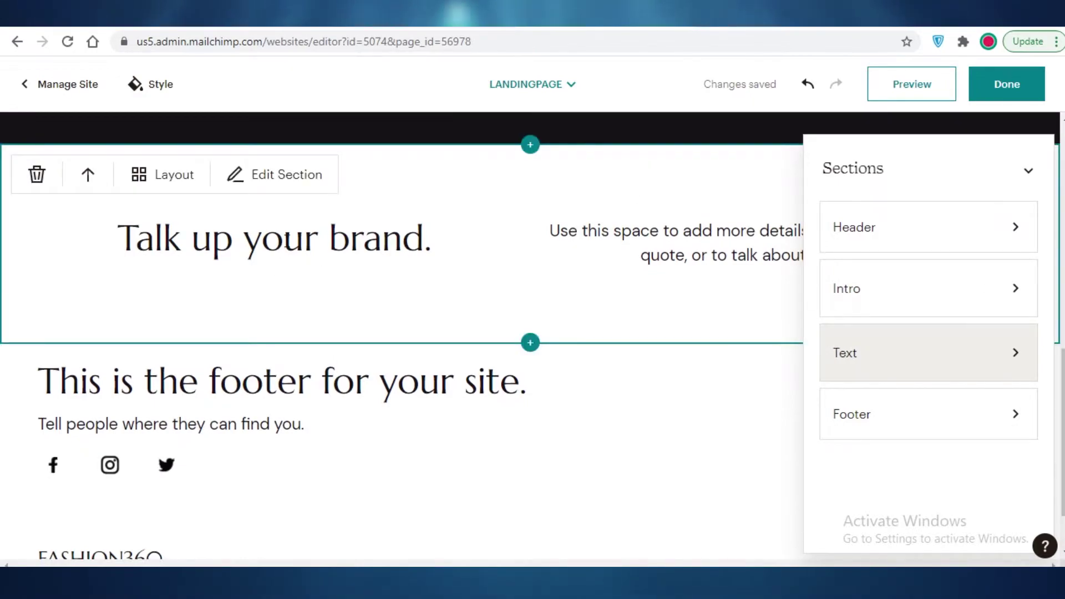
Replace the 'Talk up your brand.' heading with 'THE WARMEST AND COZIEST THING YOULL EVER SEE'.
triple_click(290, 239)
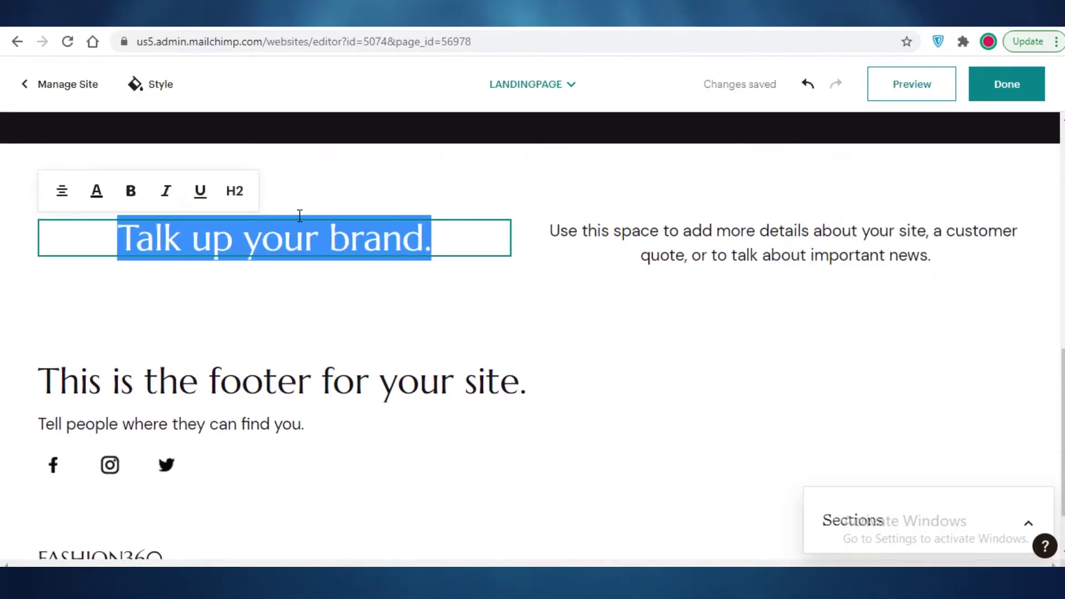
type("THE WARMEST AND COZI")
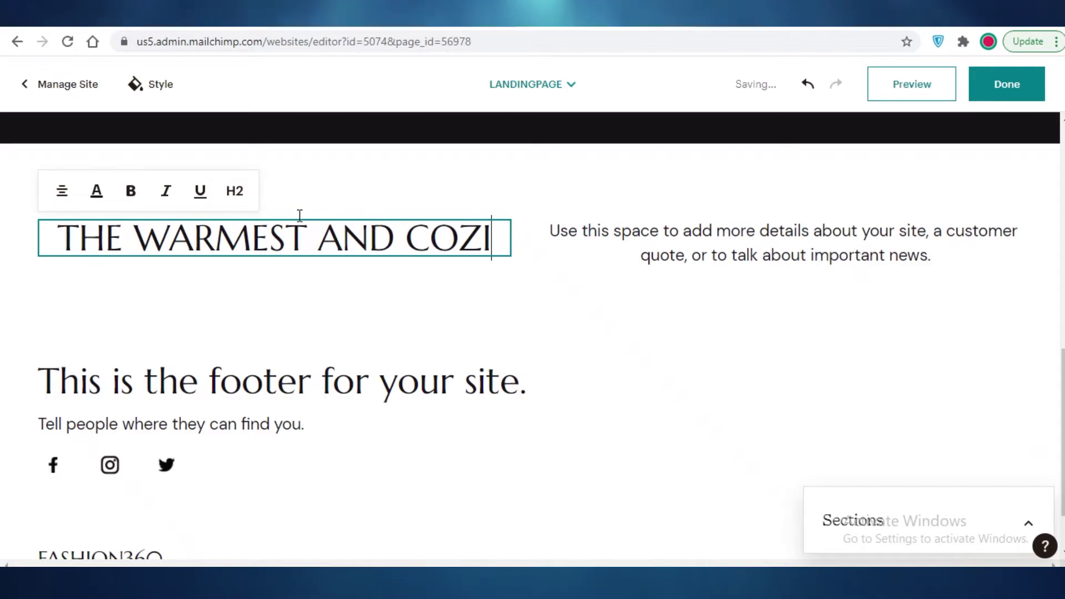
type("EST THING YOU")
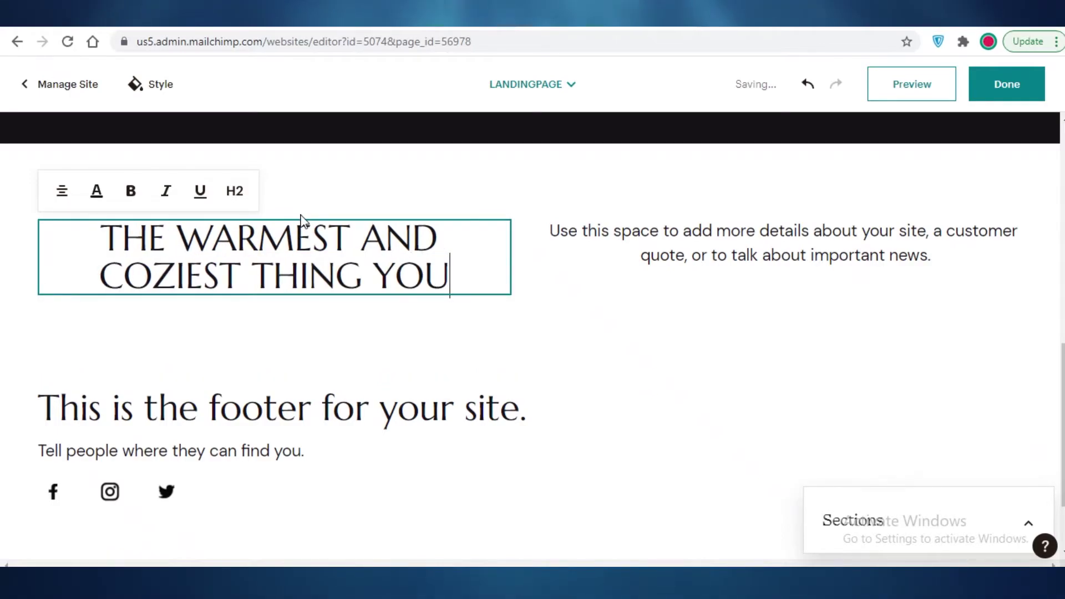
type("LL EVER SEE")
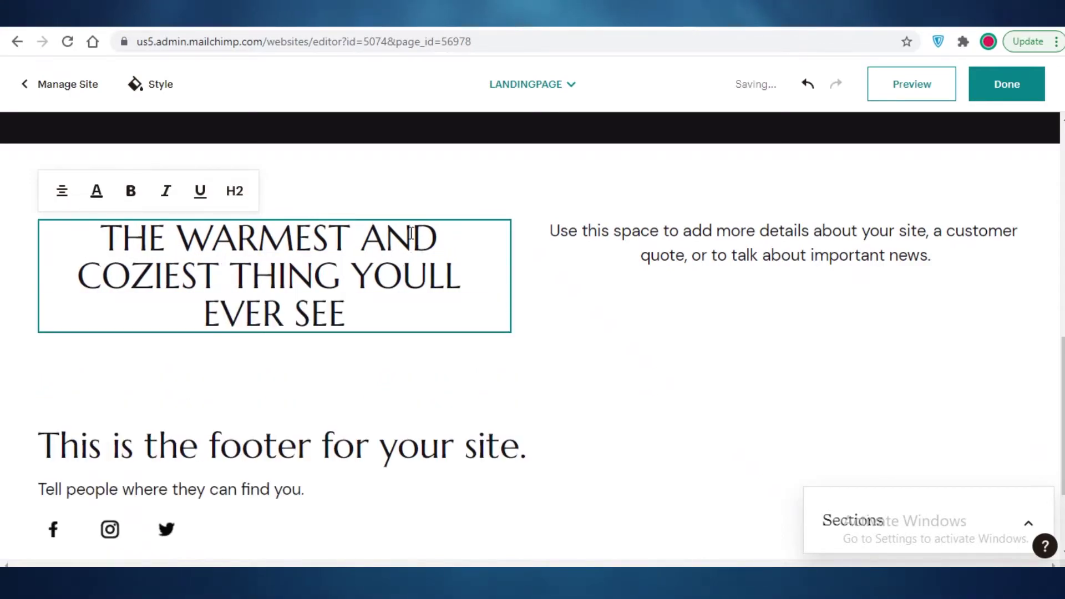
scroll(589, 285, "up", 5)
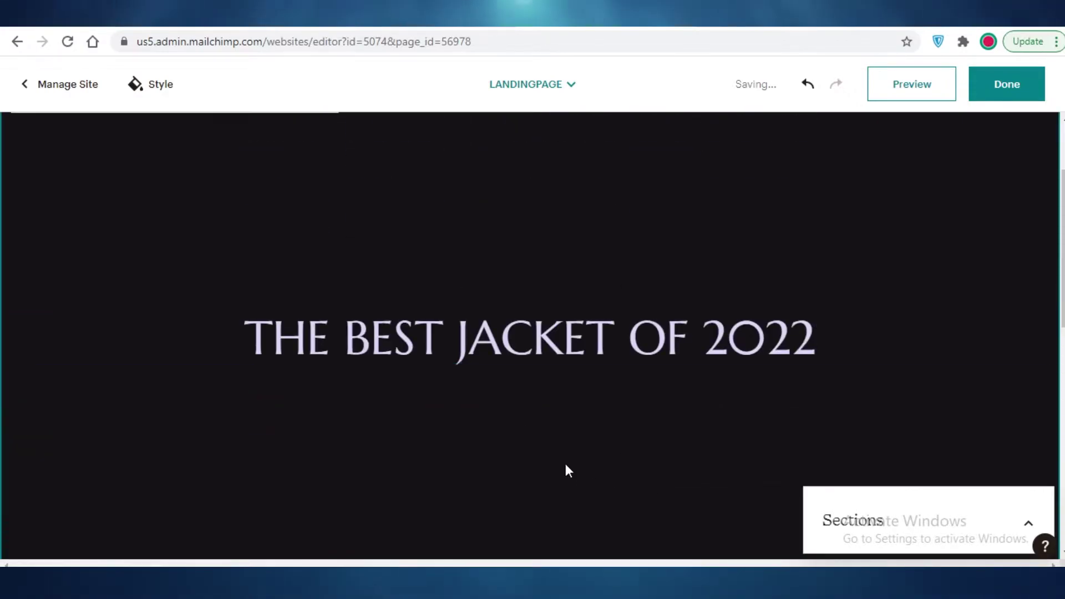
Look over the Intro and Text section style settings and the Text section's body text.
left_click(542, 229)
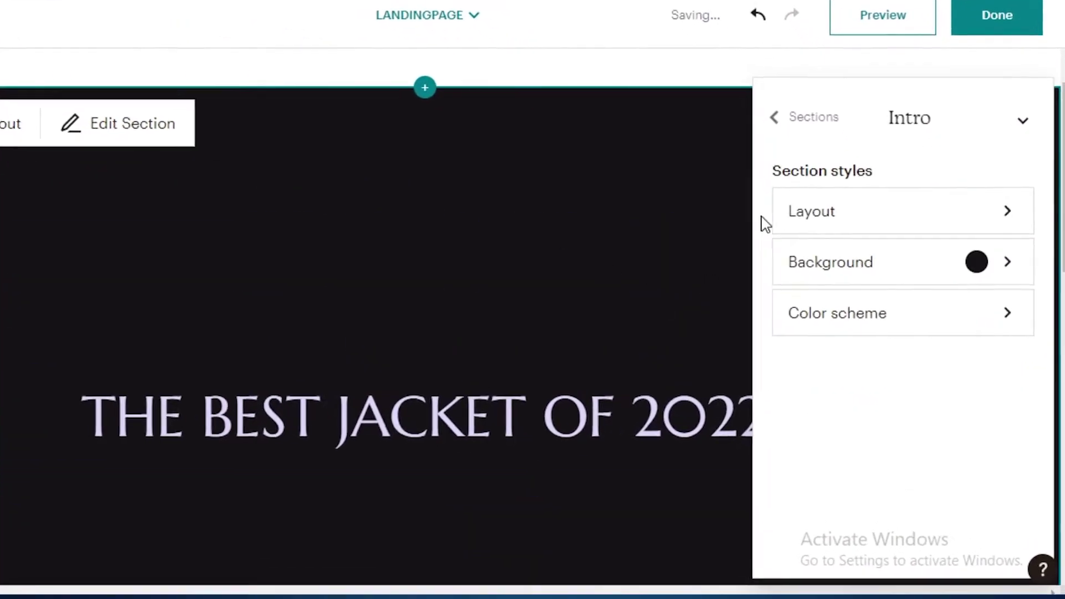
left_click(783, 78)
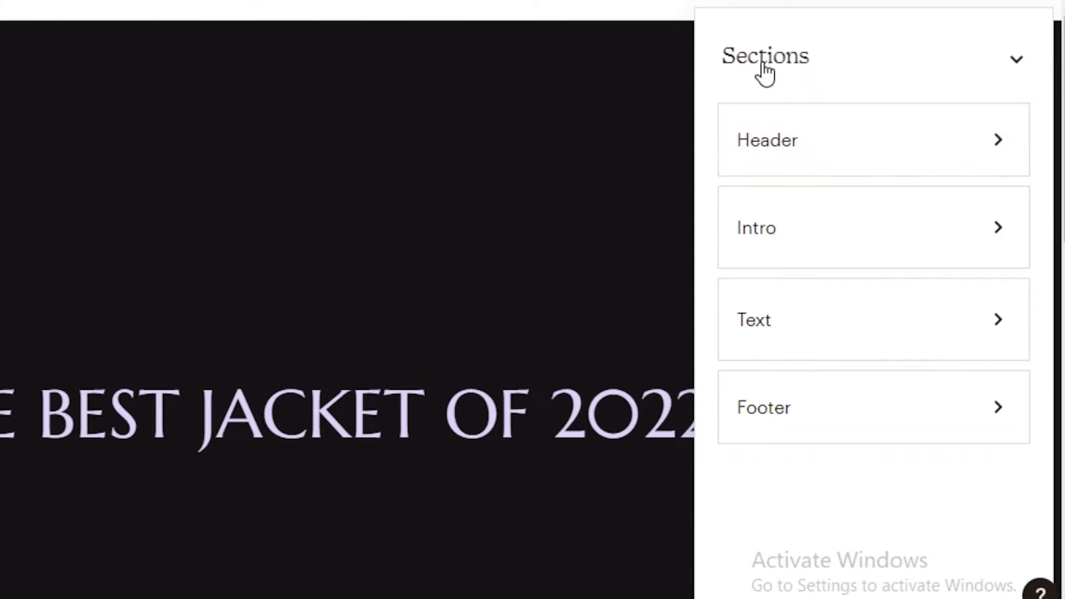
left_click(998, 325)
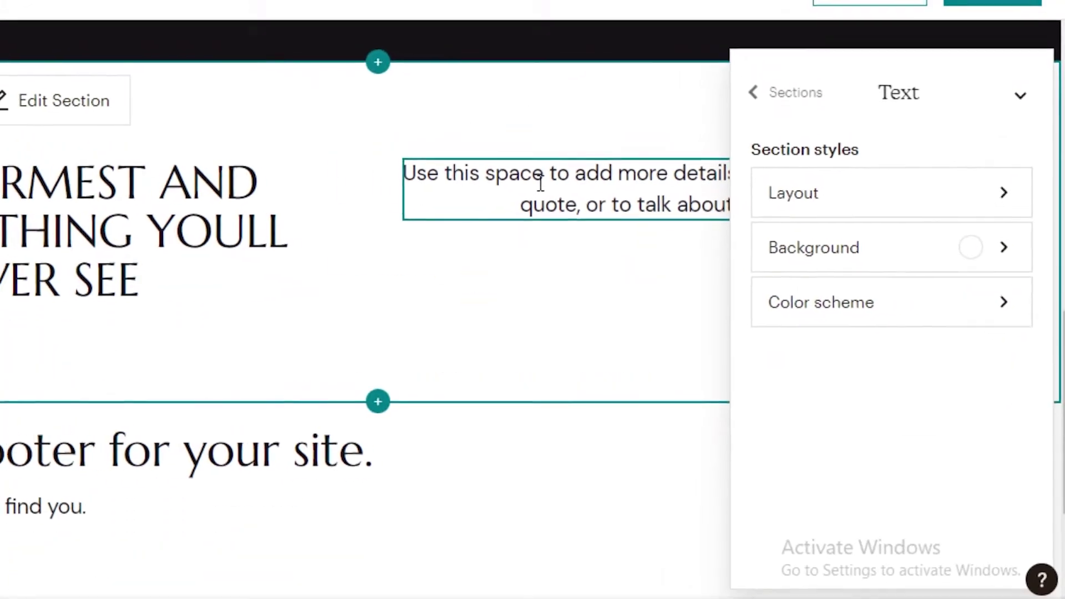
left_click(541, 182)
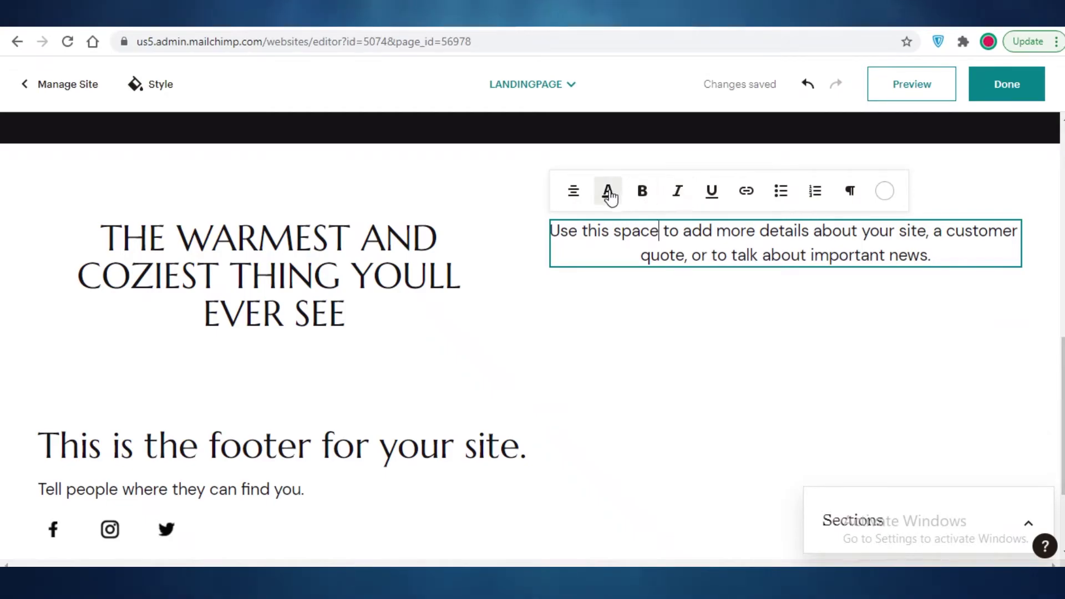
scroll(577, 335, "up", 10)
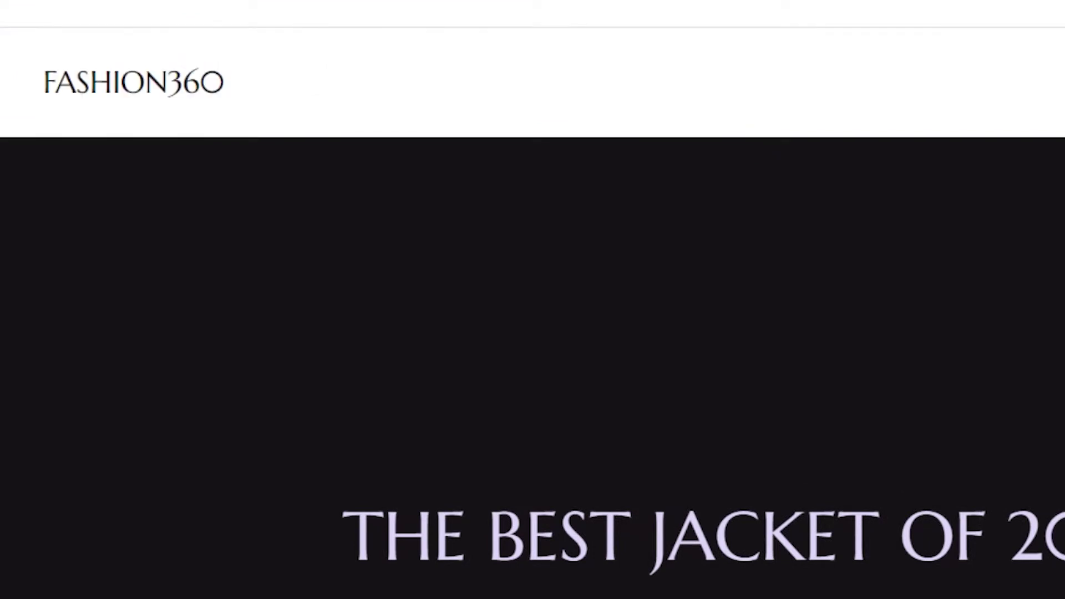
scroll(285, 85, "down", 2)
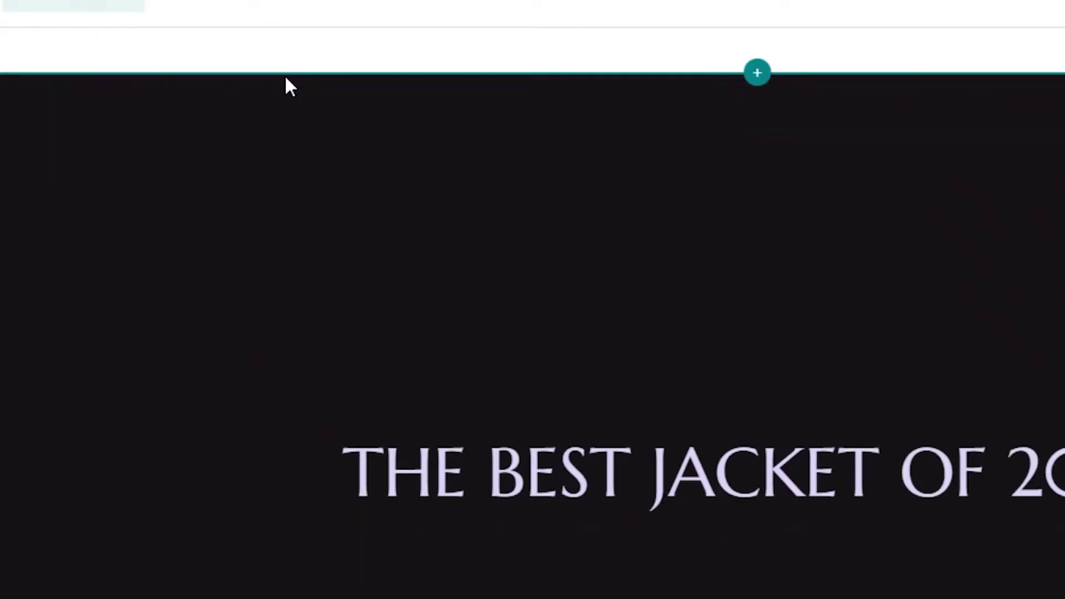
scroll(166, 106, "down", 8)
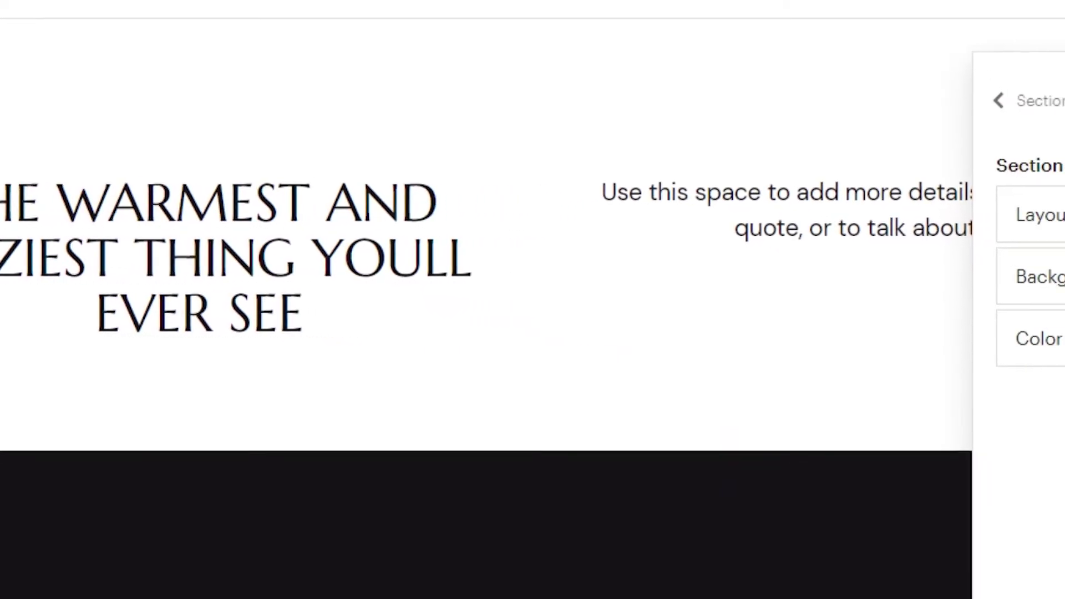
Bring up the black Intro section's Layout, Background and Color scheme styles.
left_click(1064, 113)
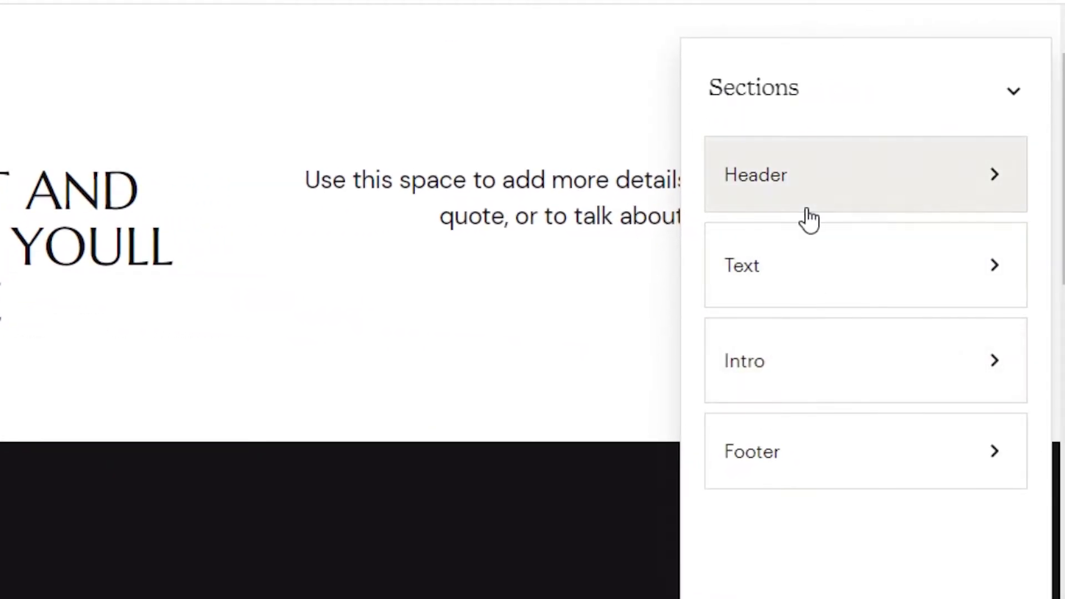
mouse_move(730, 202)
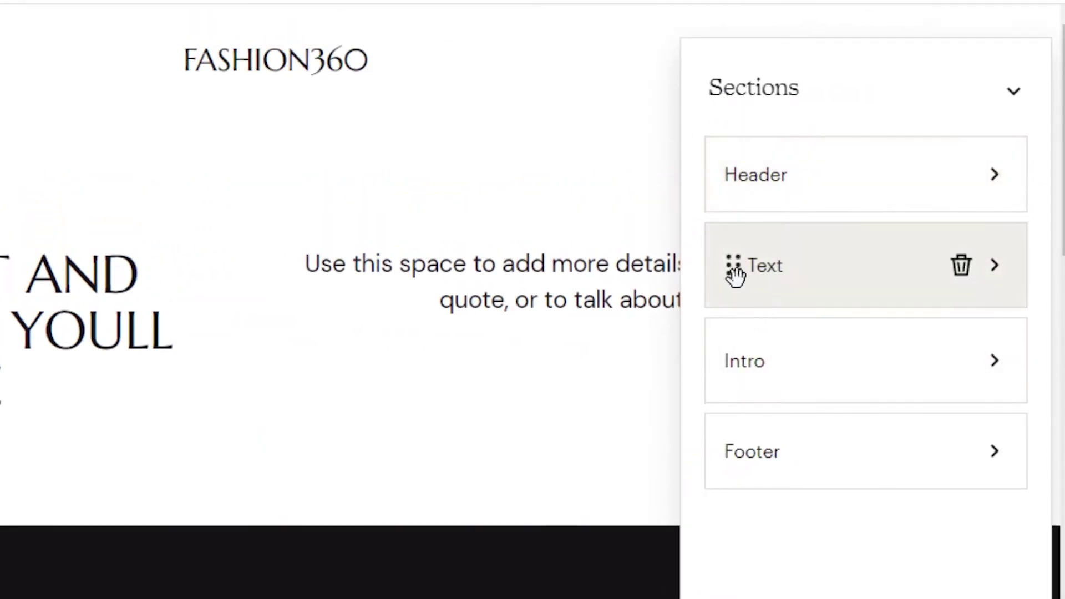
left_click(744, 360)
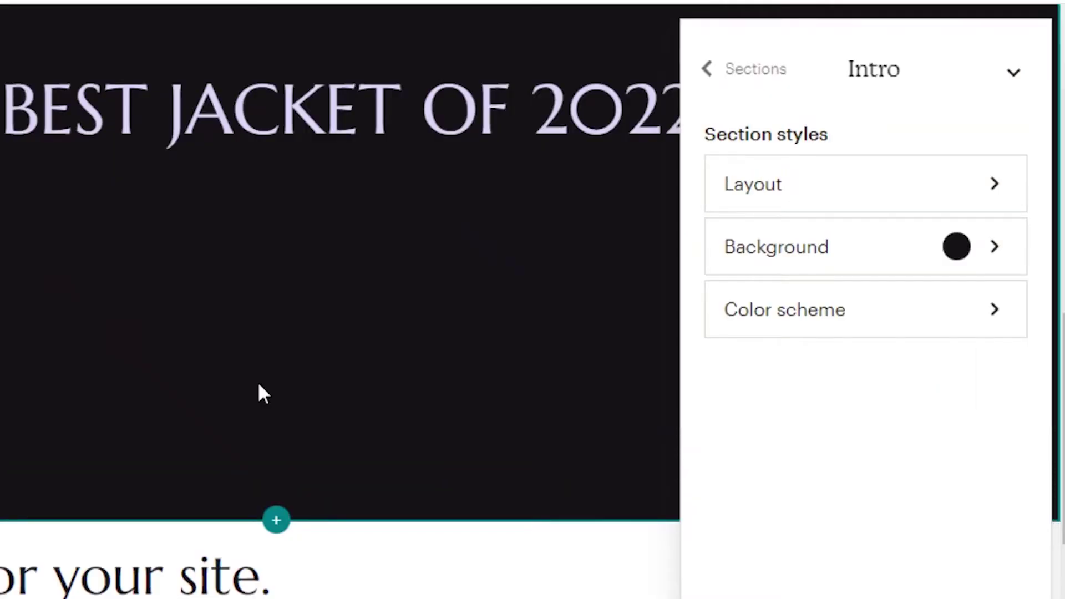
scroll(361, 421, "down", 2)
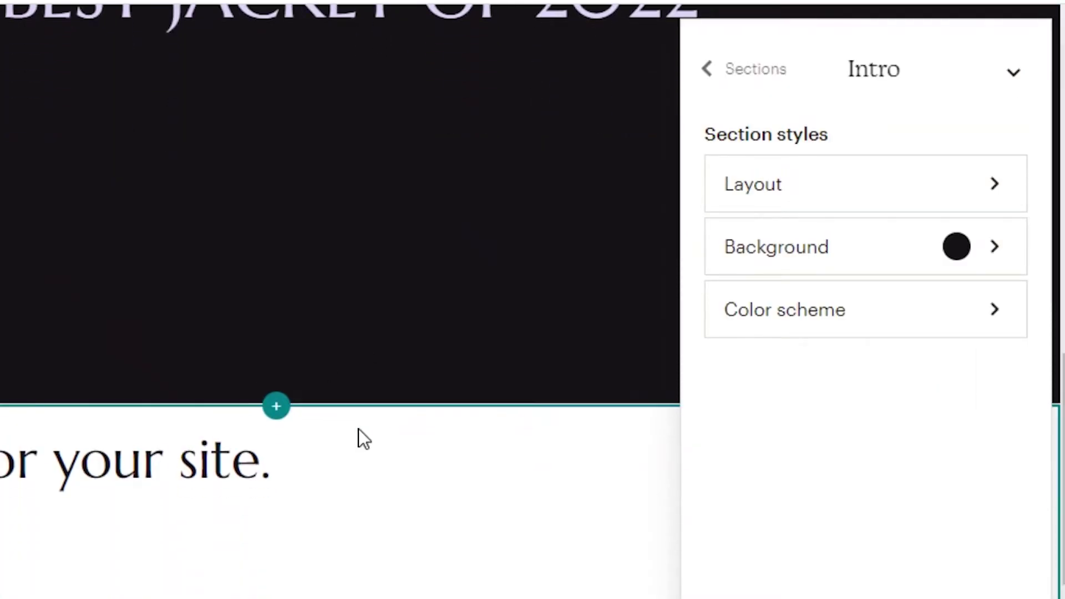
Insert an image-left Text & Image section above the footer, below the black intro.
left_click(277, 403)
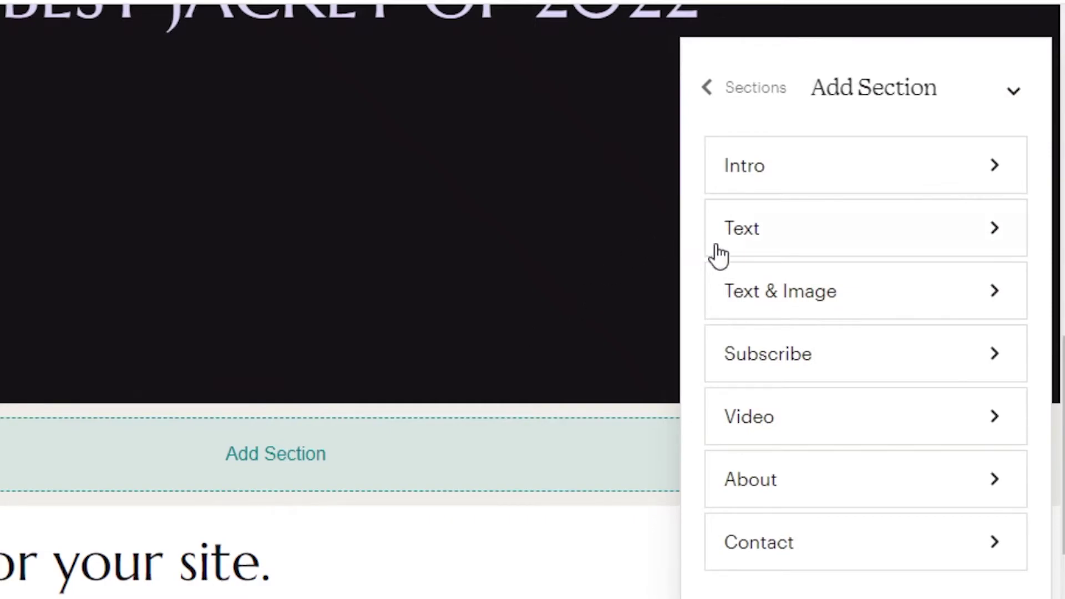
left_click(770, 312)
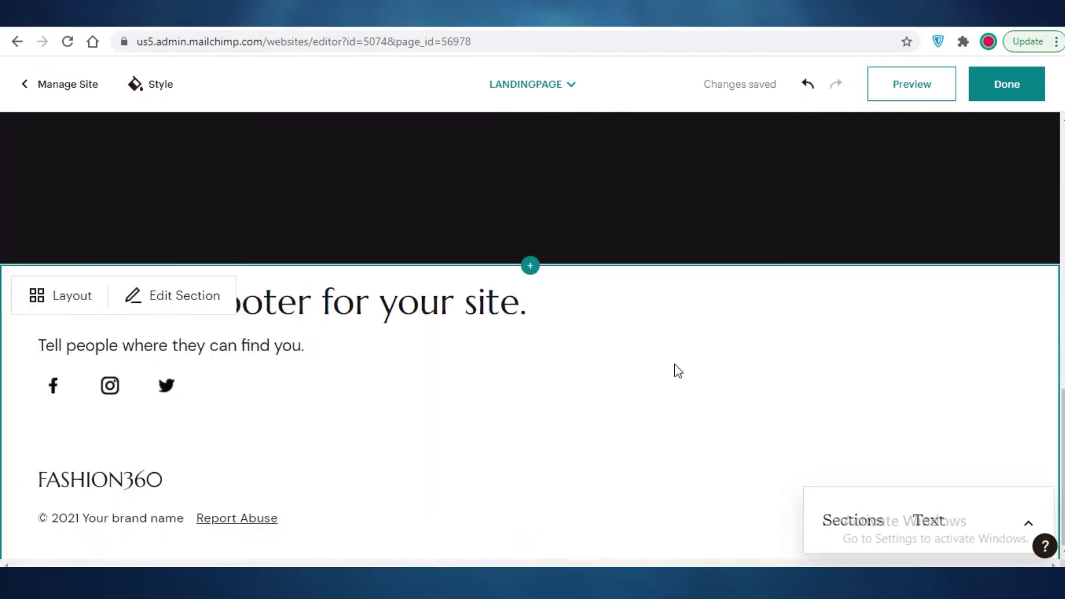
left_click(529, 267)
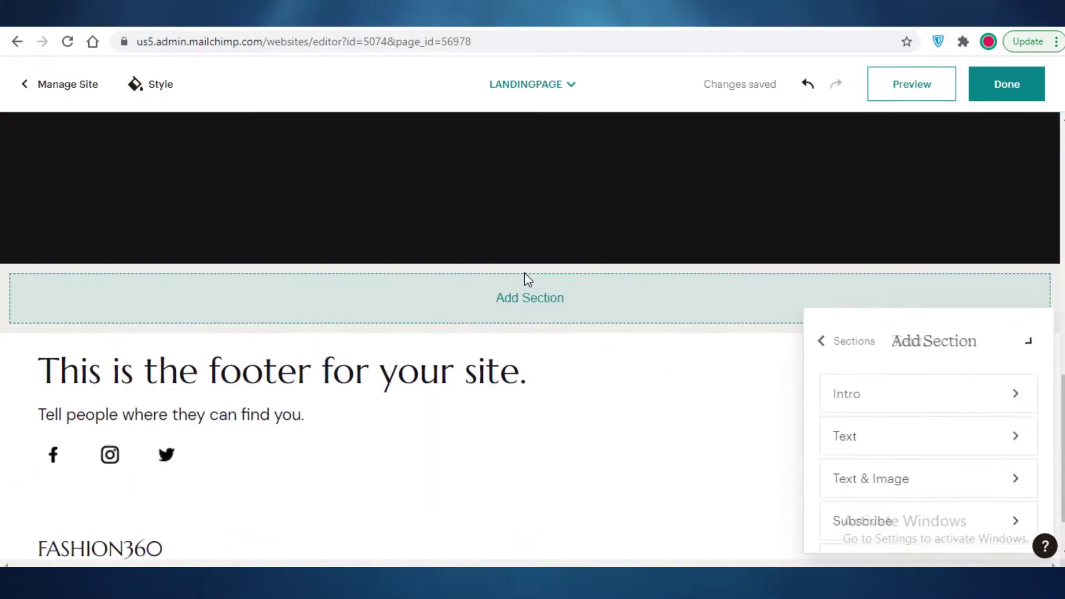
left_click(866, 307)
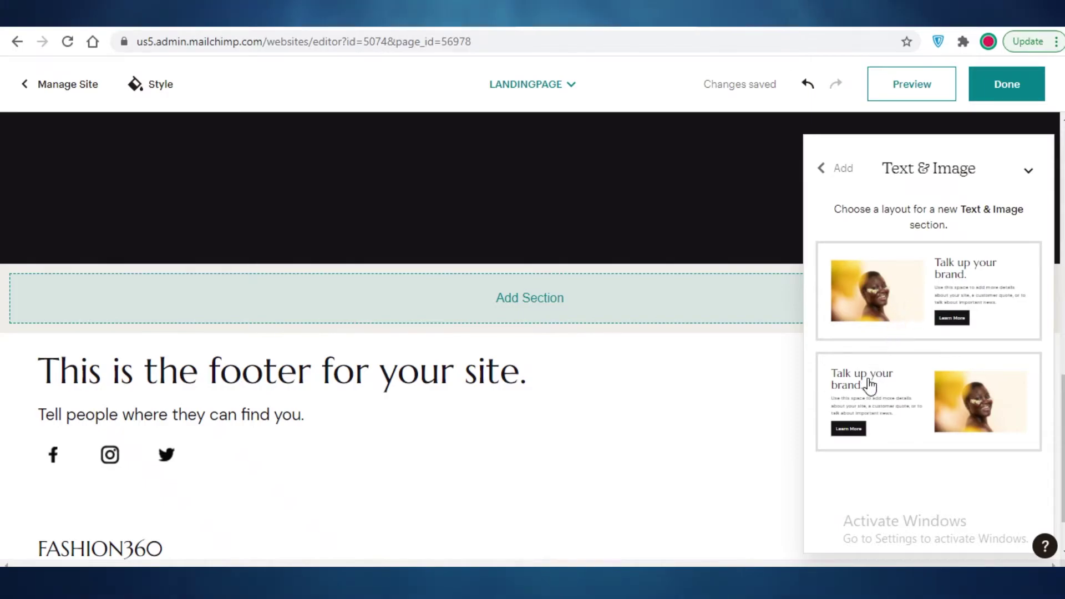
left_click(888, 311)
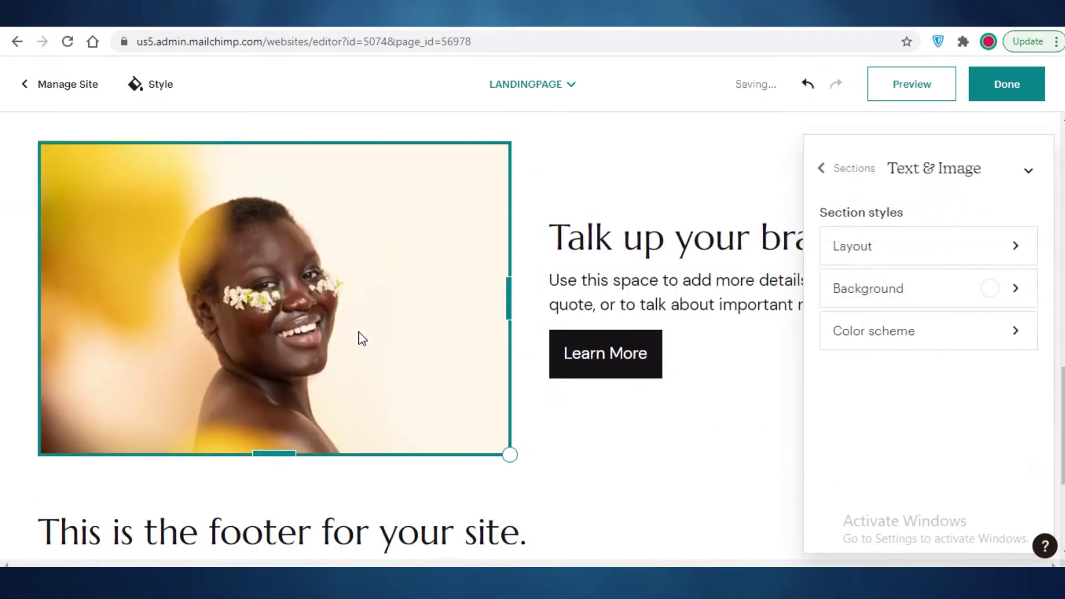
Swap the section photo for the Unsplash stock photo of a smiling woman in a hat.
left_click(252, 291)
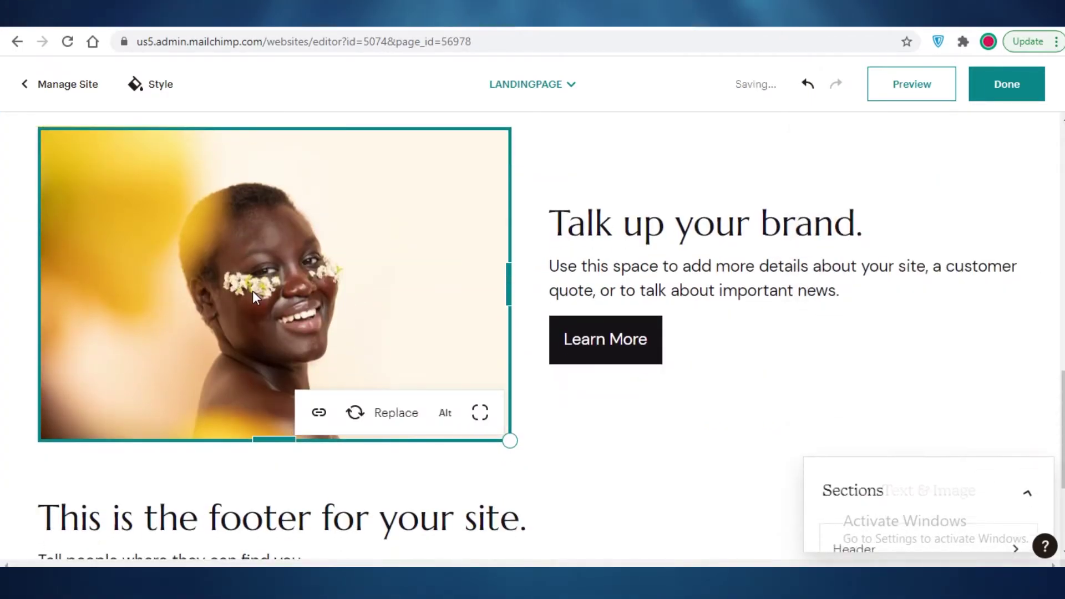
left_click(355, 415)
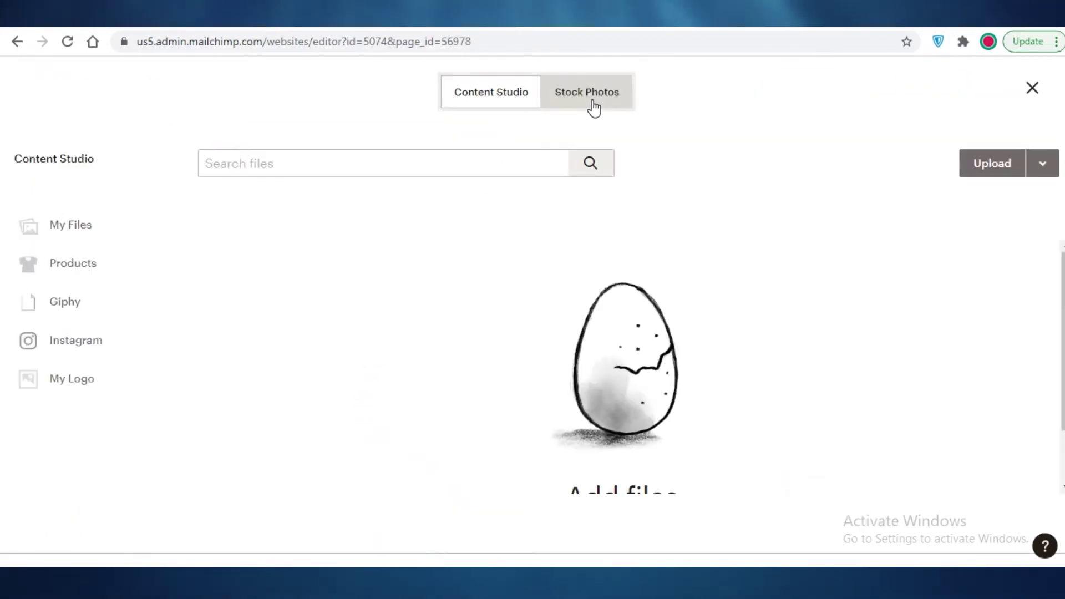
left_click(594, 109)
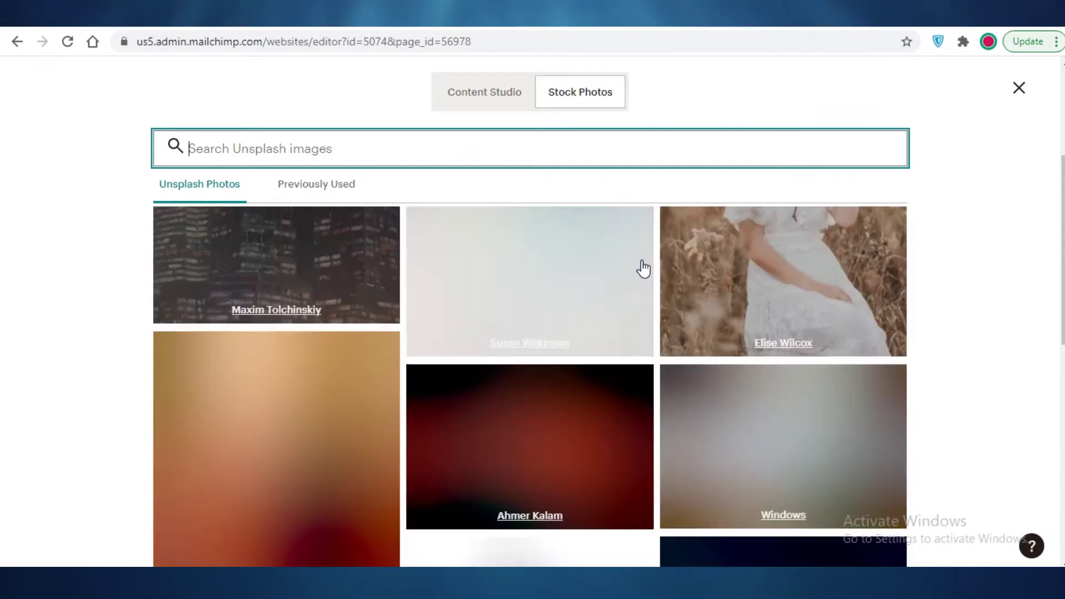
scroll(744, 283, "down", 3)
left_click(746, 282)
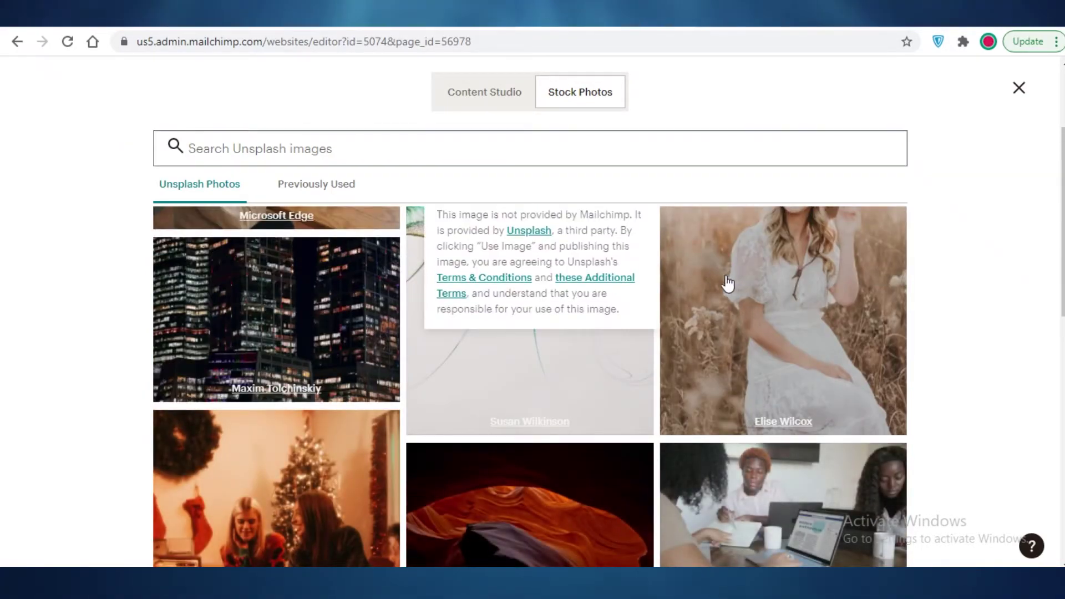
scroll(728, 283, "up", 2)
left_click(833, 299)
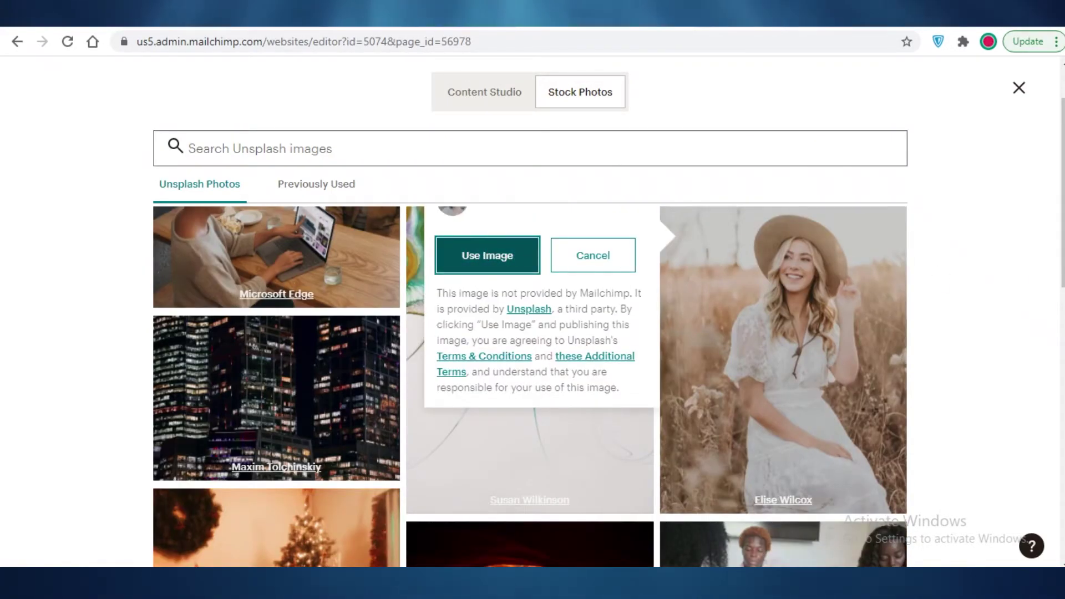
left_click(487, 255)
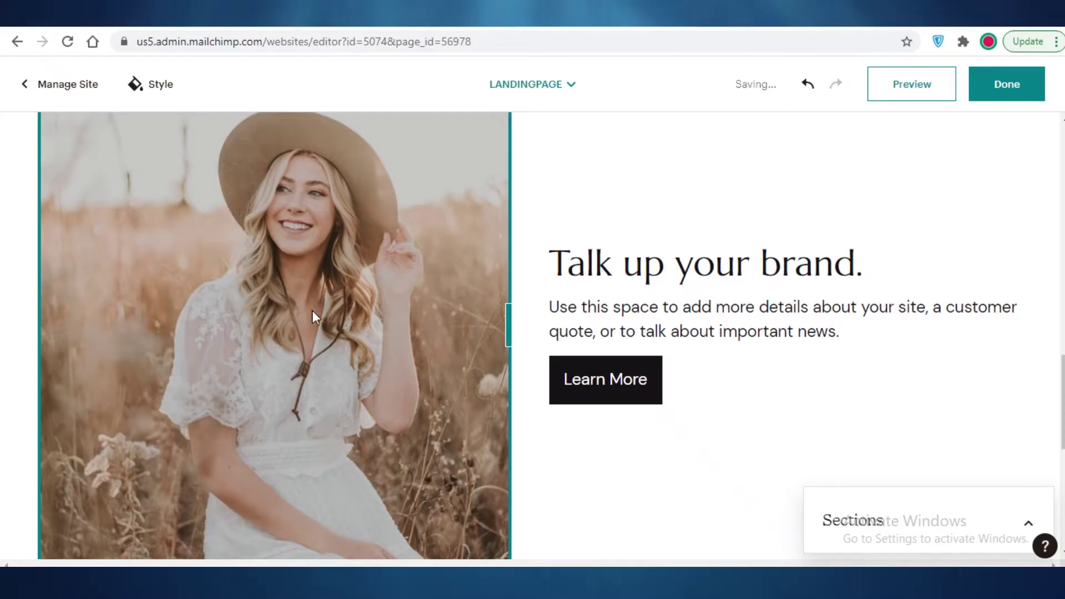
scroll(269, 336, "down", 3)
scroll(431, 357, "up", 5)
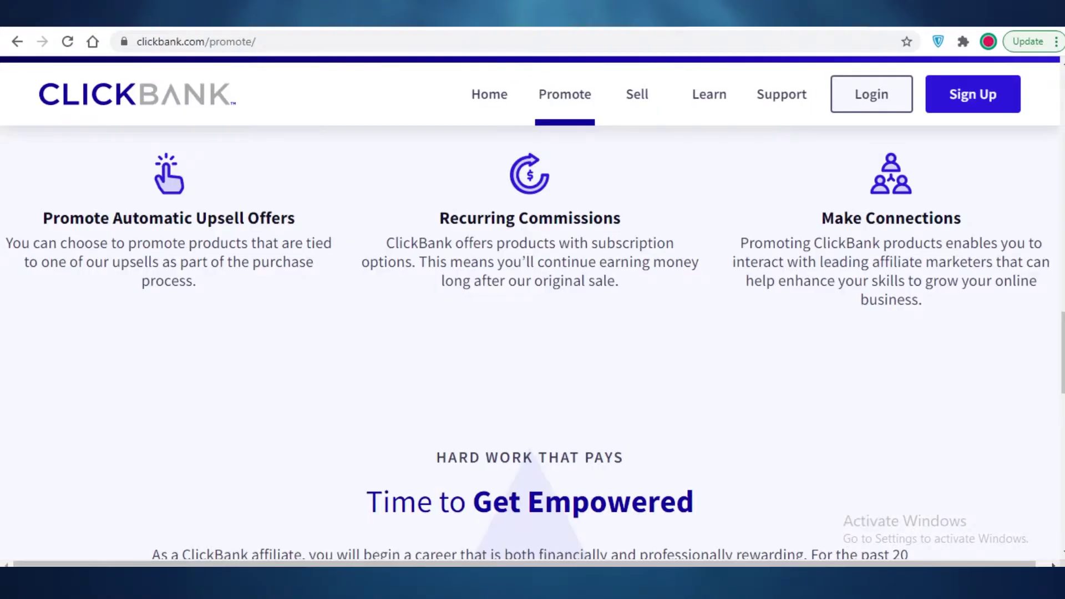
Add an External URL link to the Text & Image section's photo.
scroll(601, 288, "up", 9)
scroll(442, 254, "down", 11)
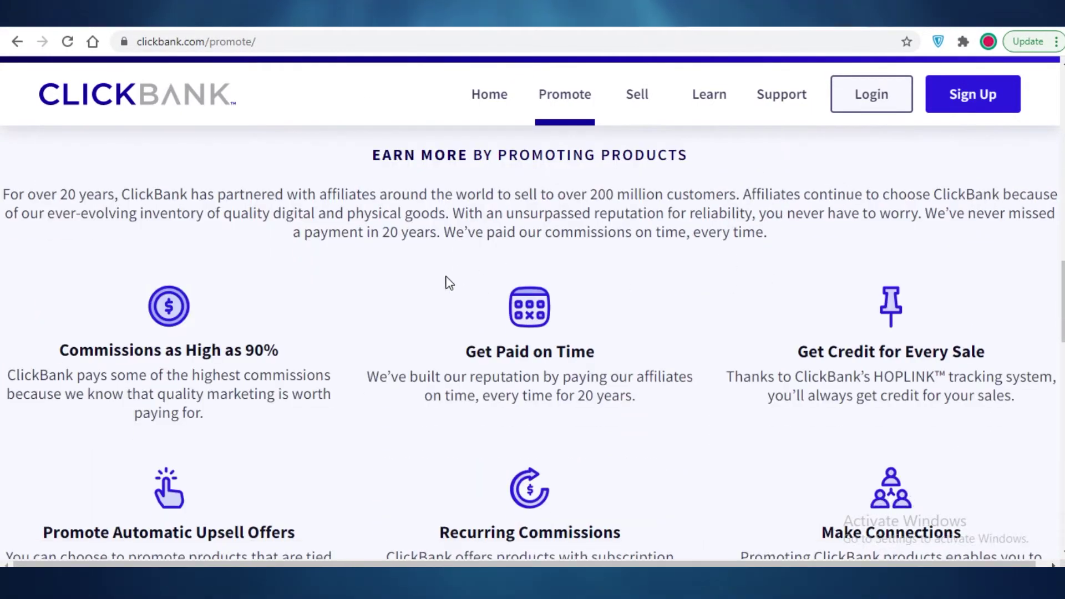
scroll(444, 286, "down", 6)
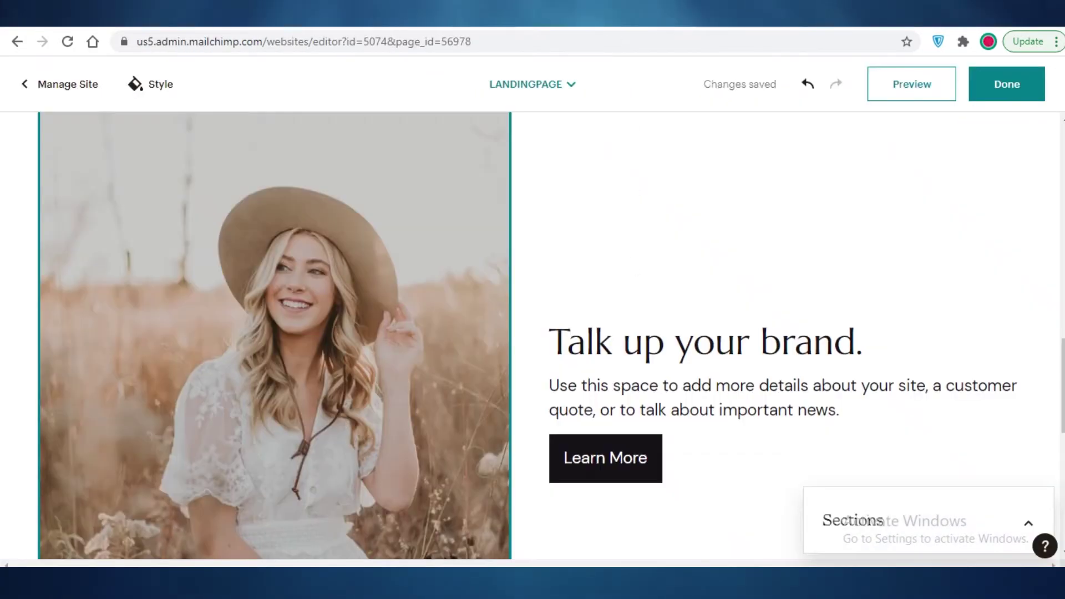
scroll(305, 332, "up", 2)
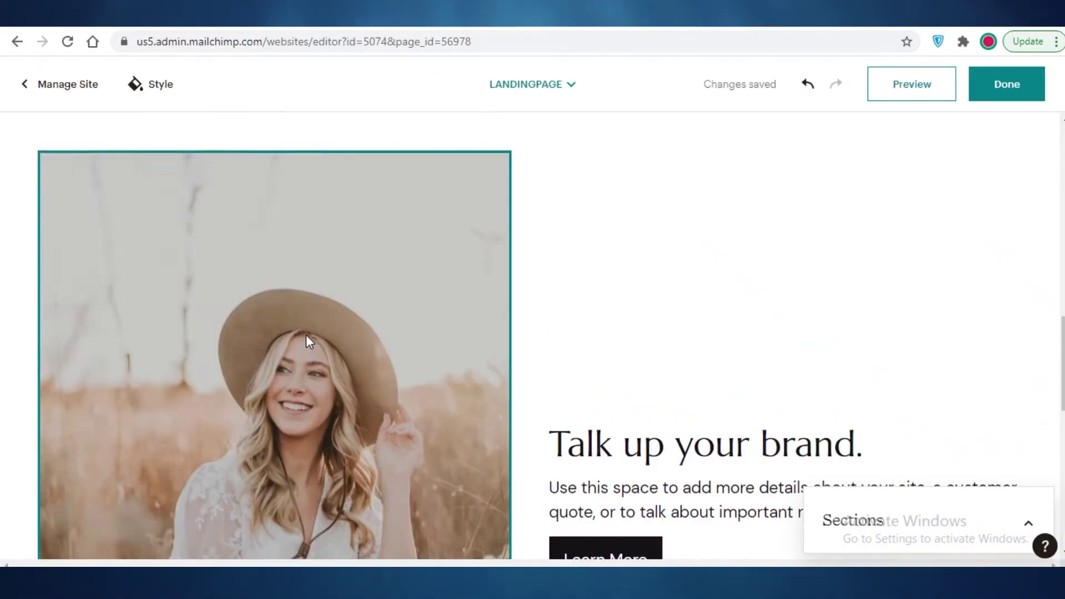
scroll(305, 335, "down", 7)
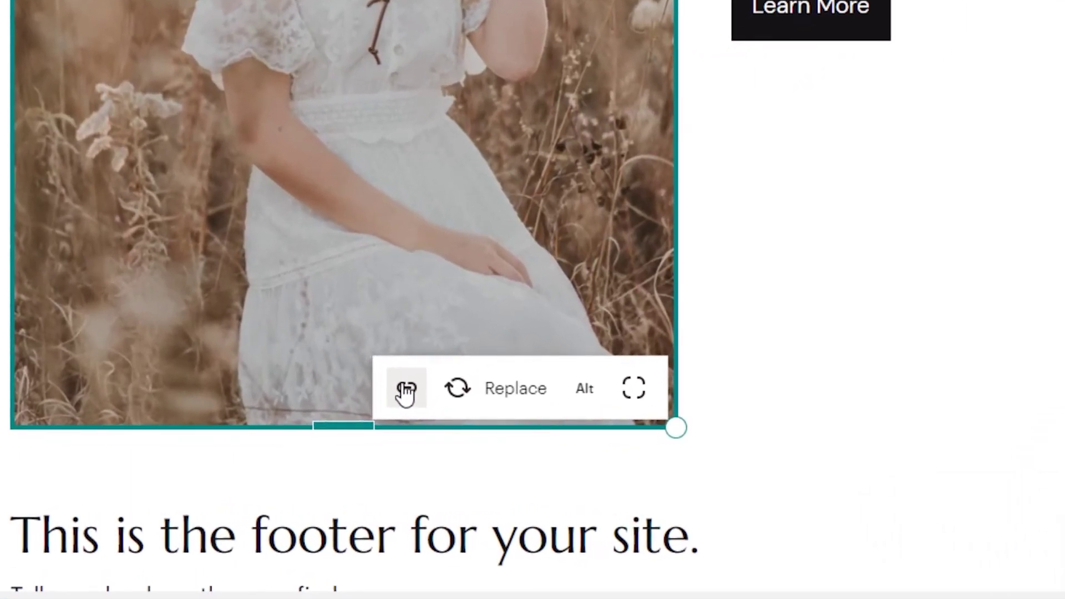
left_click(406, 390)
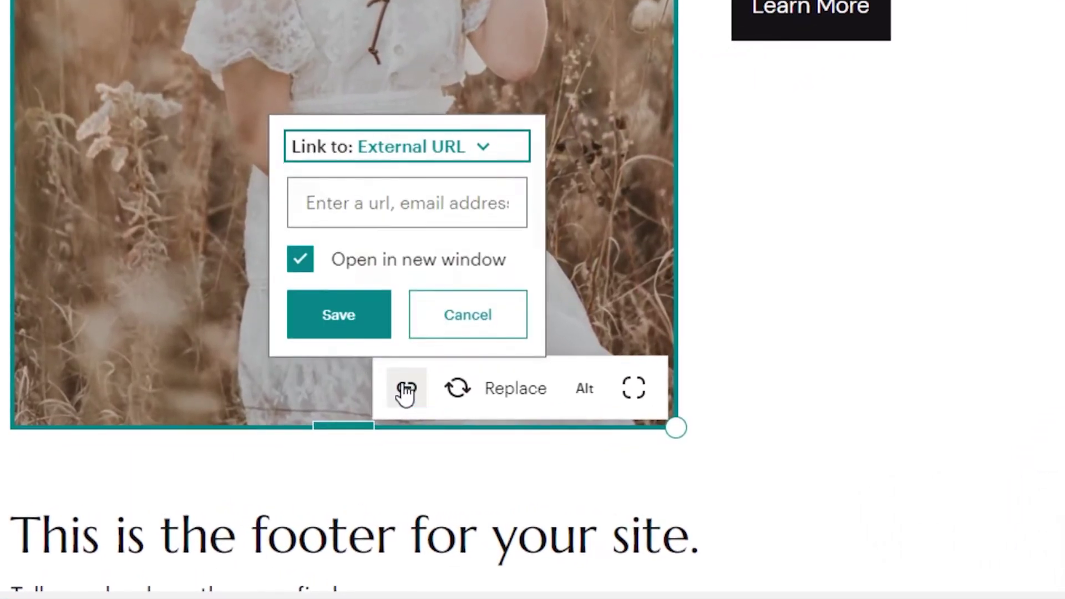
left_click(446, 149)
left_click(409, 152)
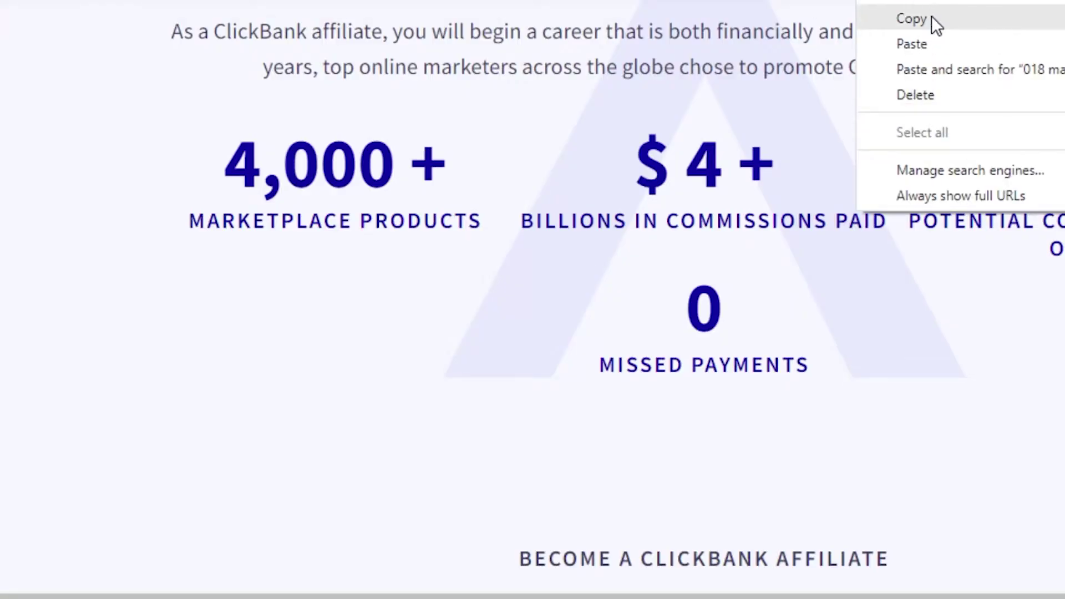
Paste the clickbank.com/promote/ address as the photo link, opening in a new window, and save.
left_click(931, 16)
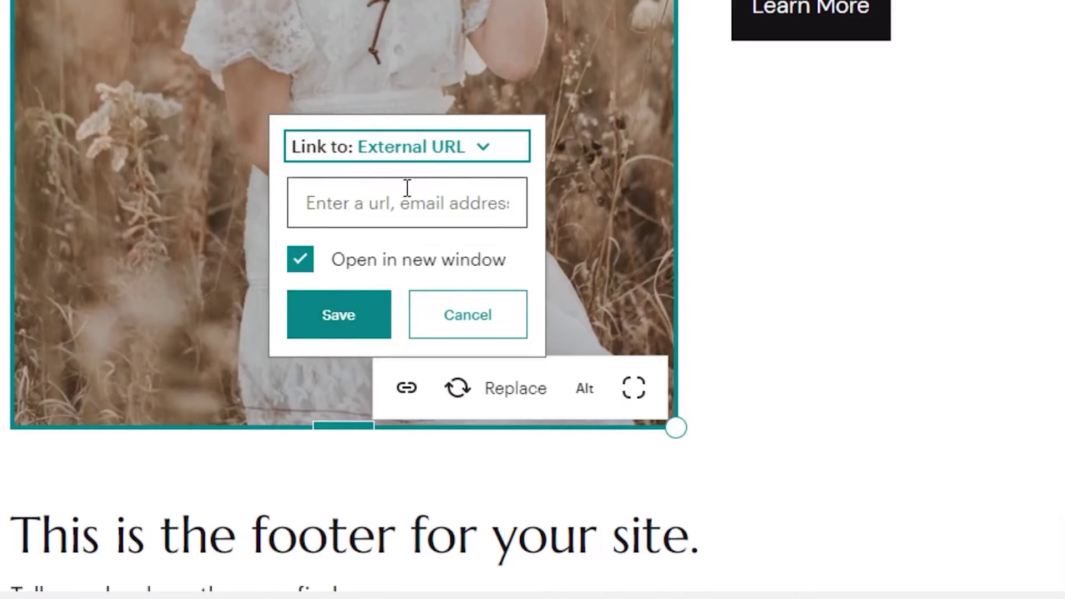
right_click(407, 188)
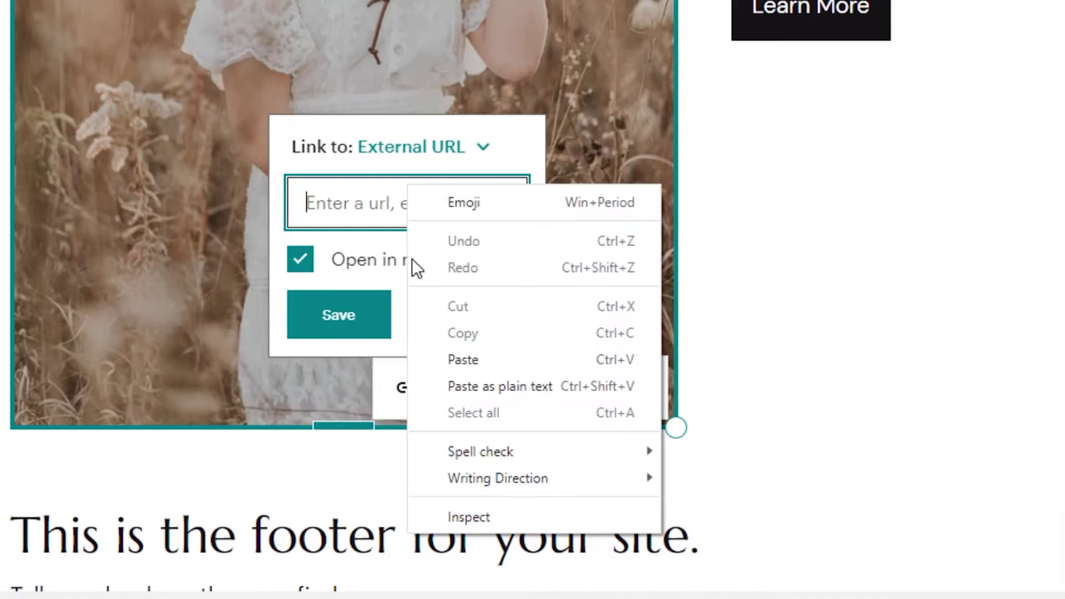
left_click(456, 358)
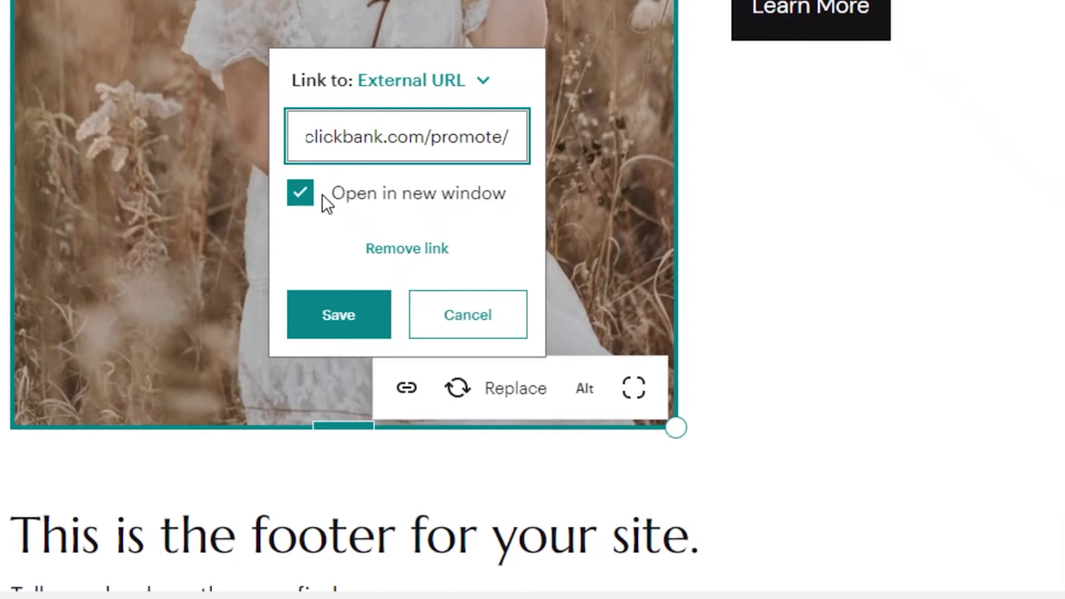
left_click(361, 317)
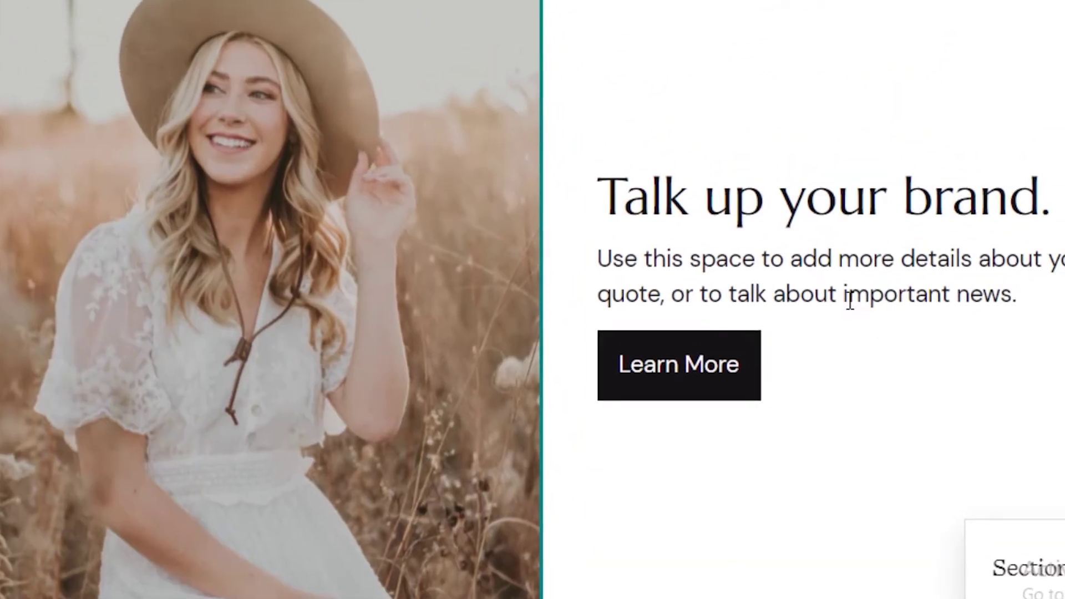
left_click(787, 11)
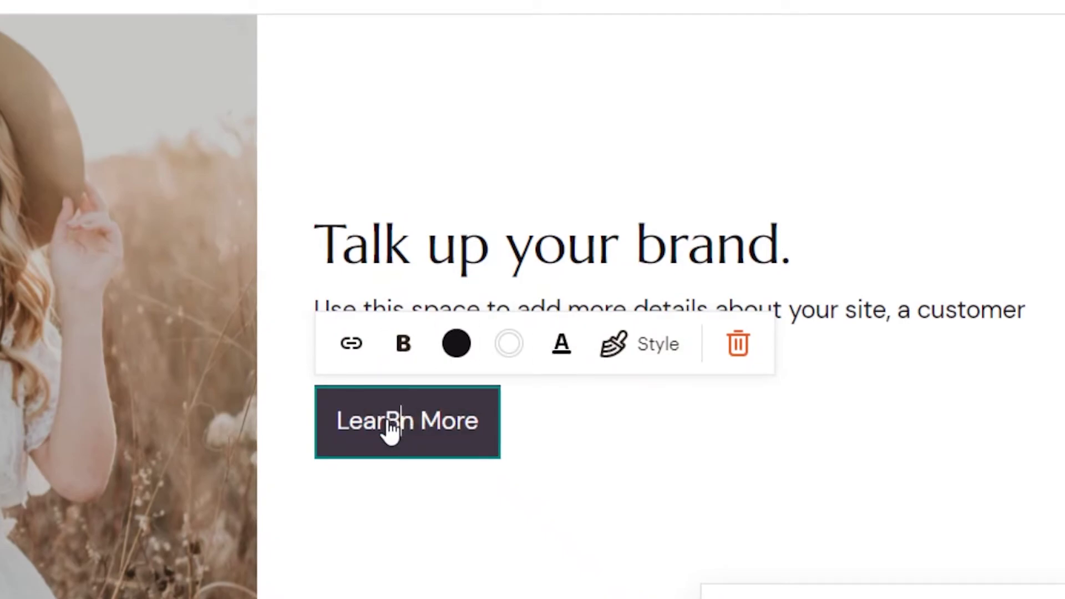
Relabel the Learn More button as BUY NOW.
key("BackSpace")
key("BackSpace")
key("BackSpace")
key("BackSpace")
key("BackSpace")
key("BackSpace")
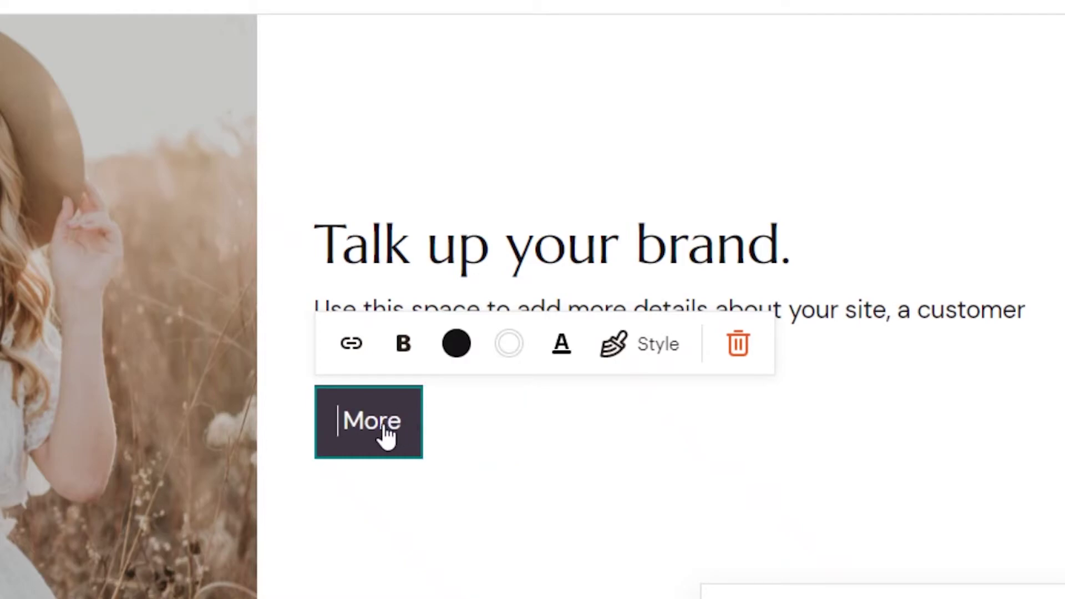
key("BackSpace")
key("BackSpace")
type("BUY NOW")
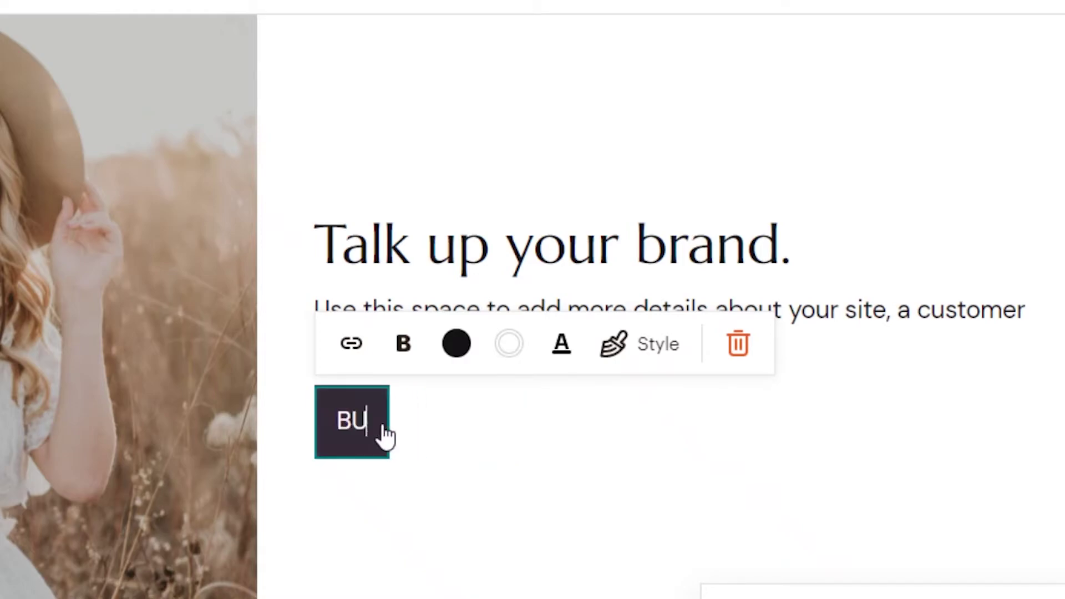
Link the BUY NOW button to the clickbank.com/promote/ address and save.
left_click(350, 343)
left_click(313, 467)
right_click(313, 467)
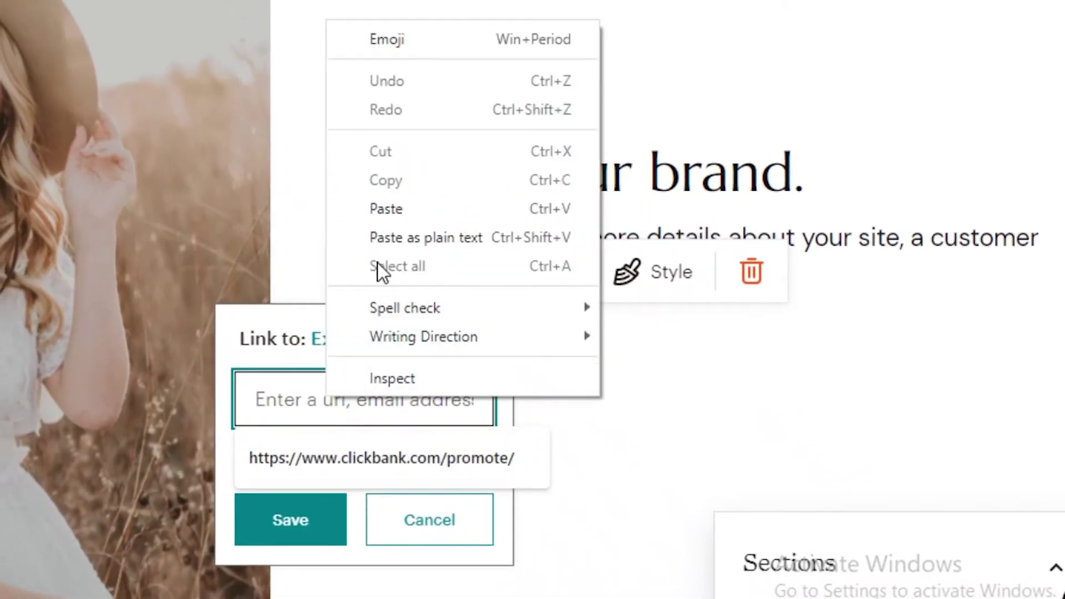
left_click(312, 428)
left_click(305, 468)
left_click(311, 590)
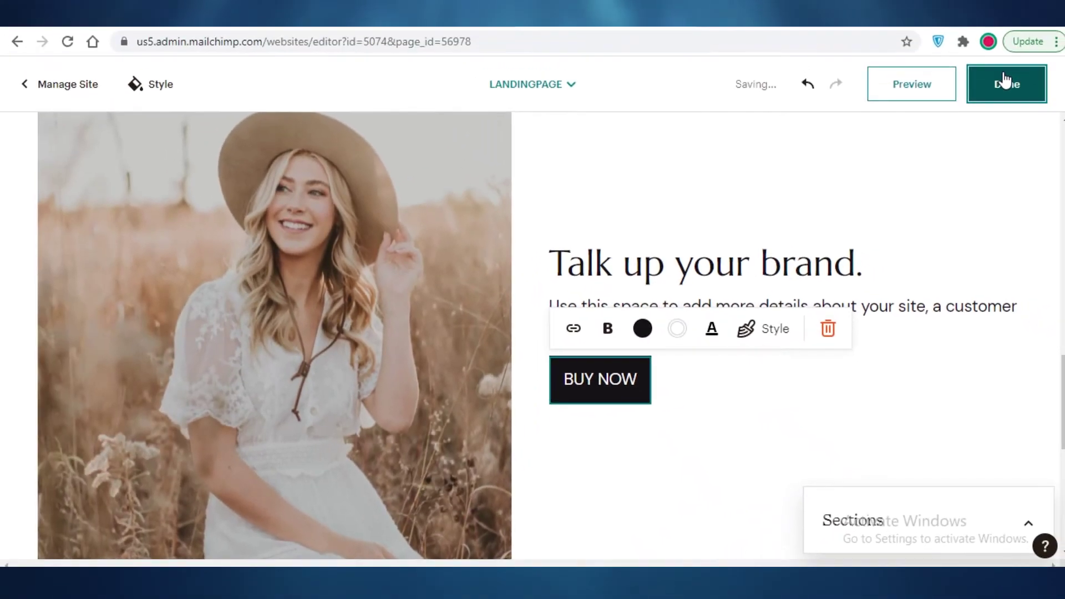
Finish editing and publish FASHION360 so its dashboard shows the Published badge.
left_click(1003, 82)
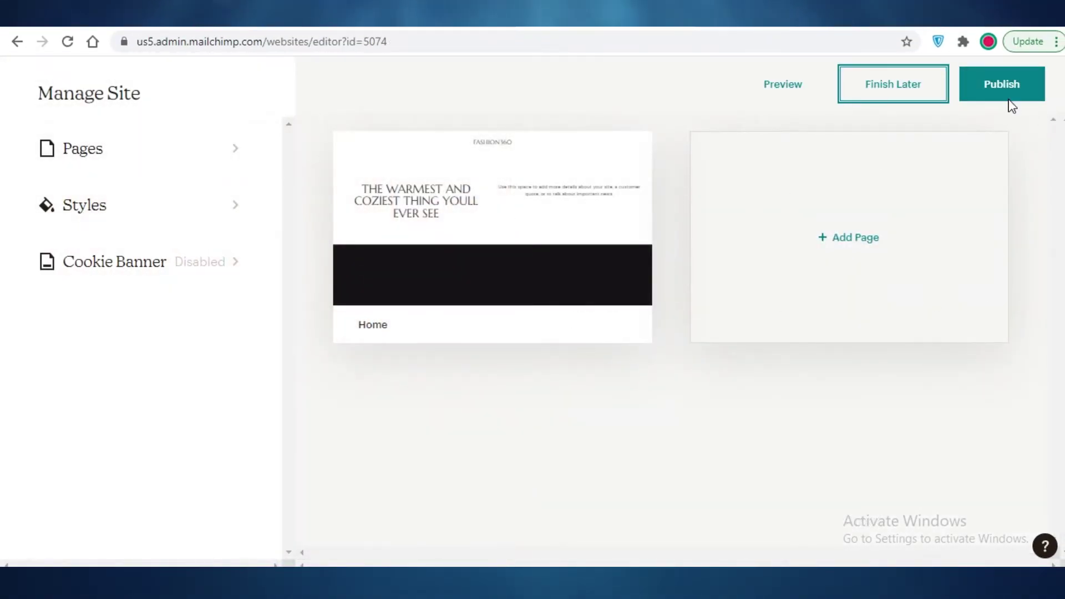
left_click(1008, 99)
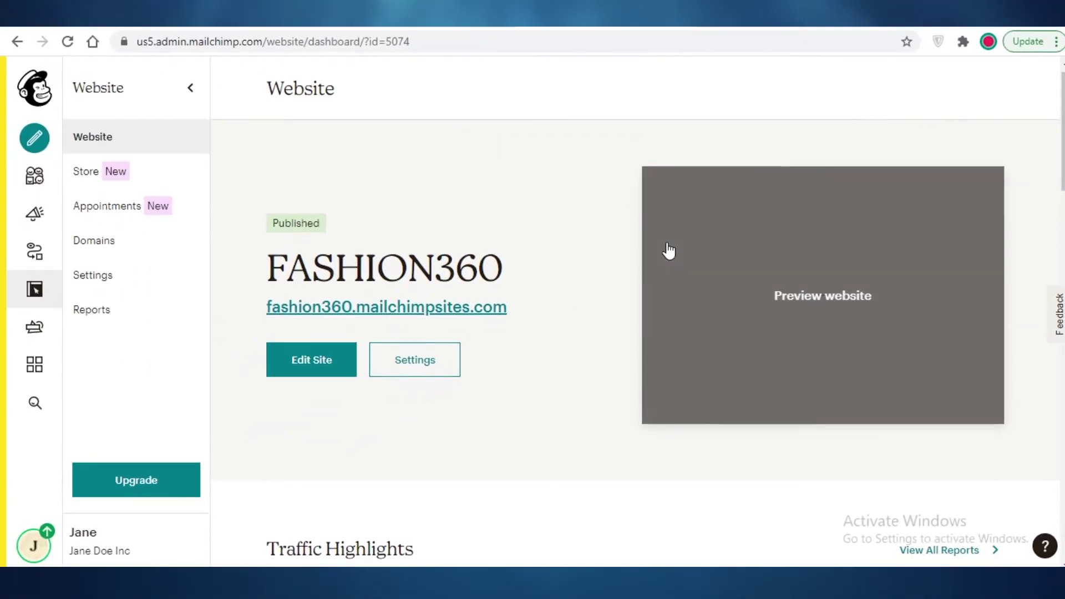
scroll(669, 251, "down", 1)
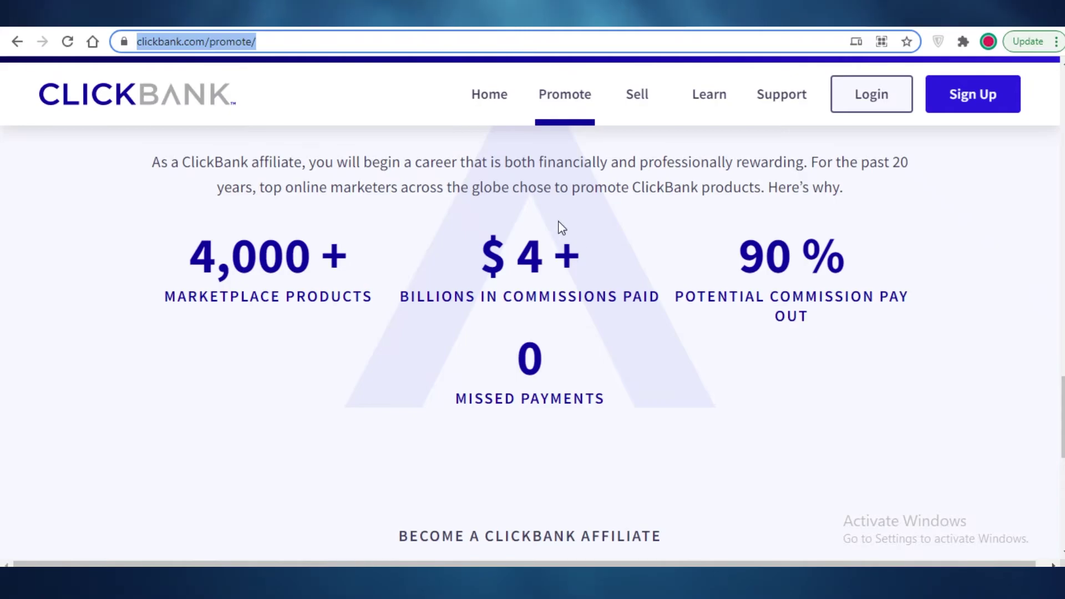
scroll(559, 226, "up", 10)
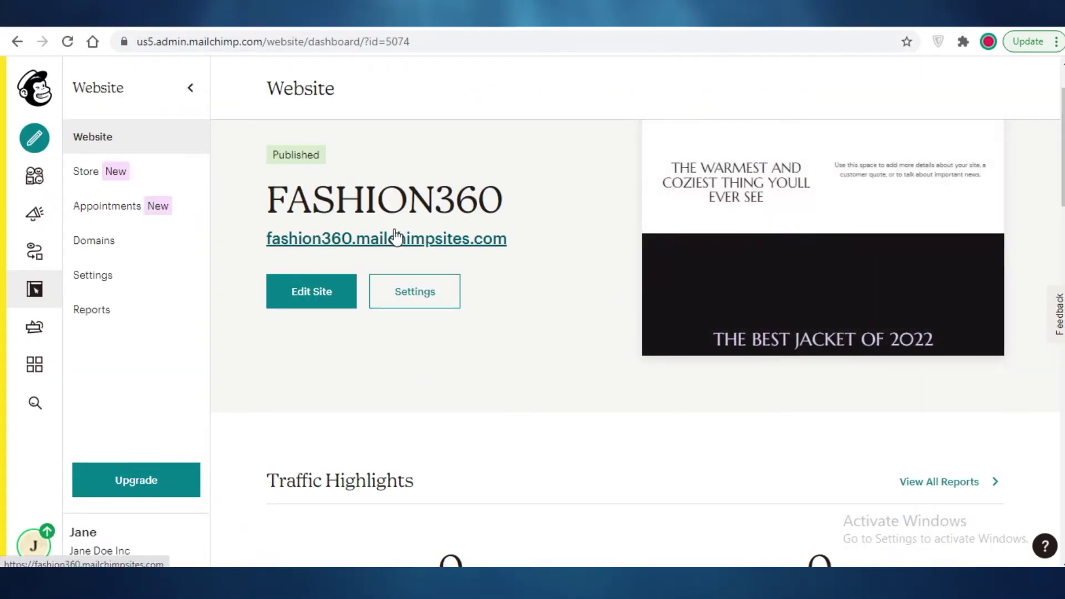
On the live fashion360.mailchimpsites.com site, confirm the photo and BUY NOW button open ClickBank.
left_click(415, 240)
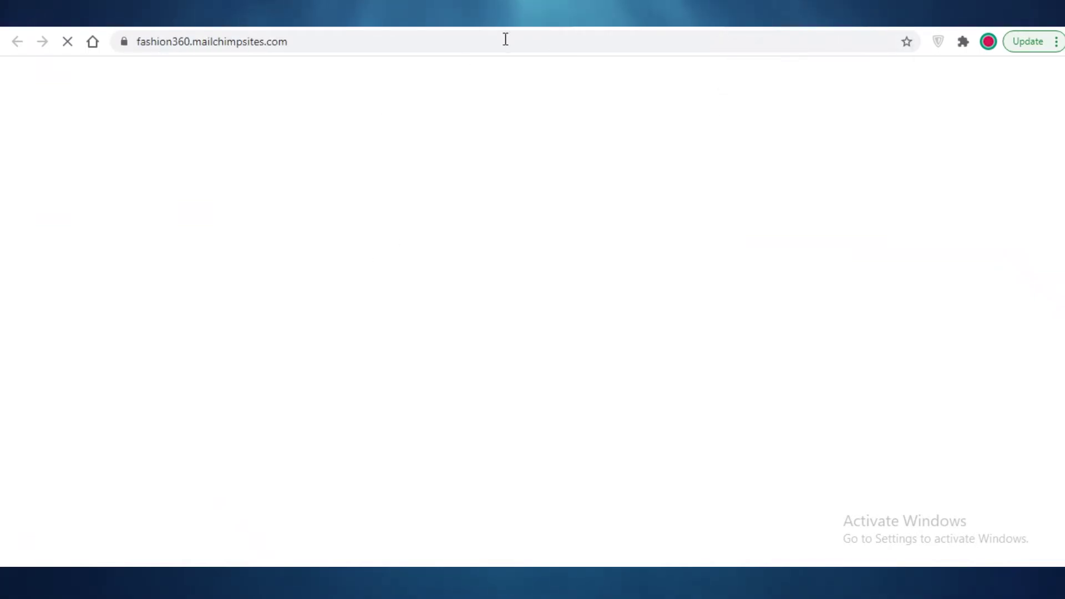
scroll(600, 192, "down", 8)
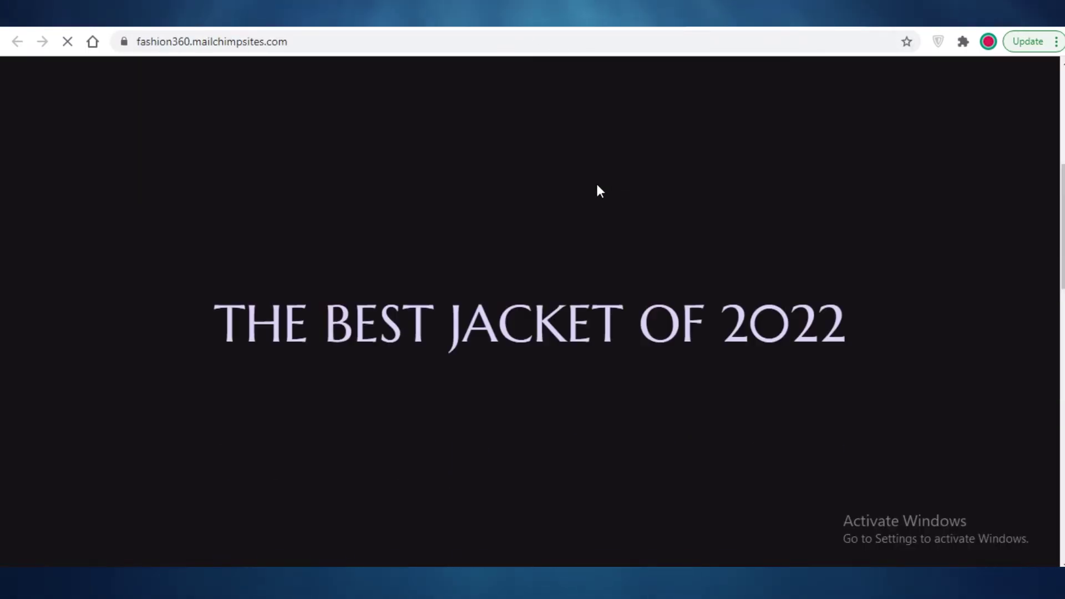
scroll(602, 191, "down", 5)
scroll(176, 123, "up", 15)
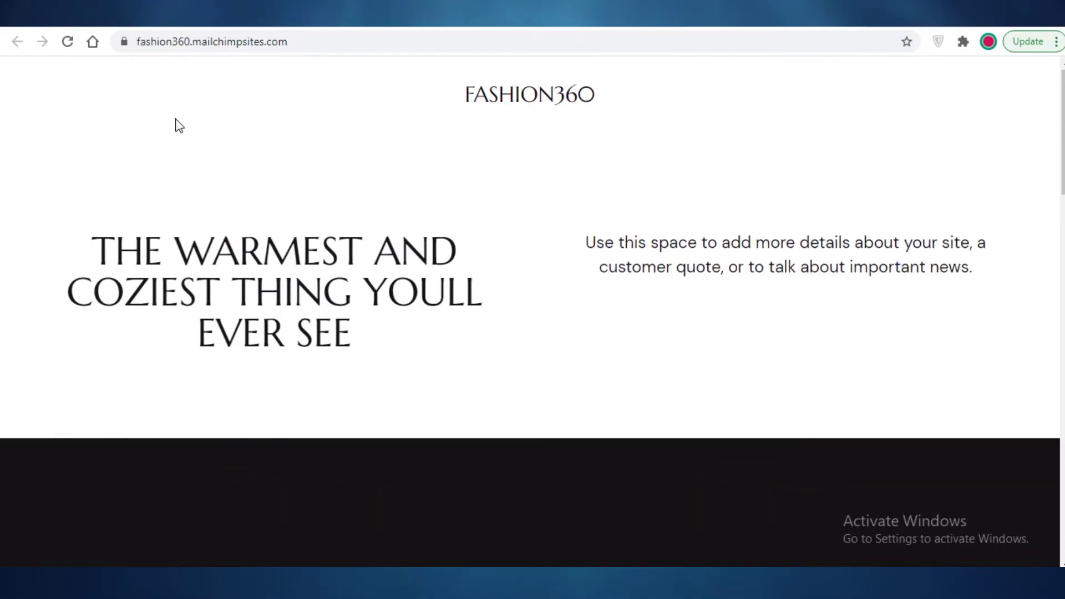
scroll(500, 137, "down", 10)
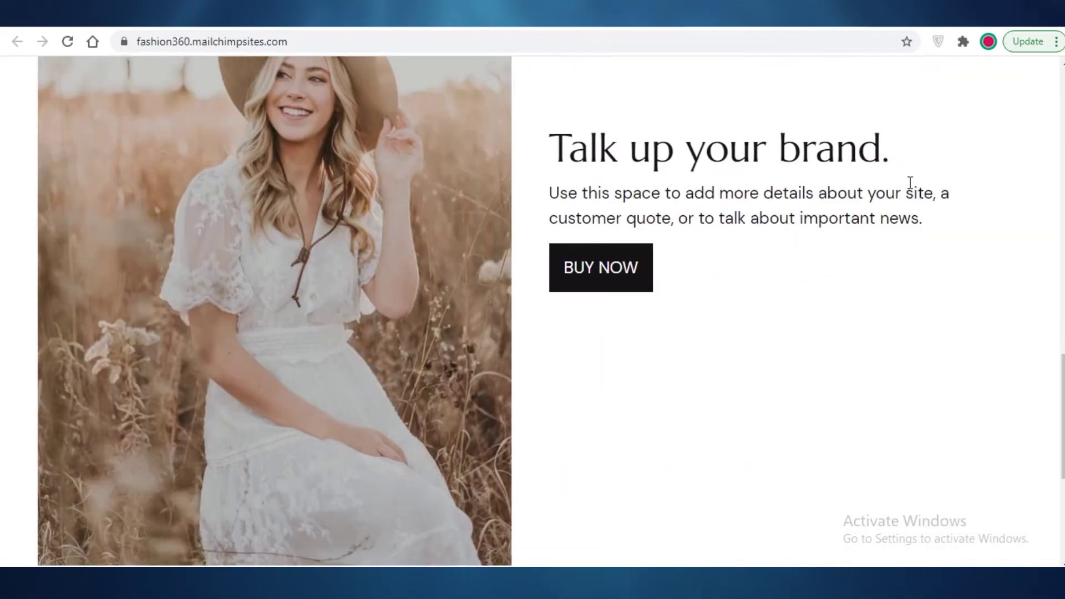
left_click(259, 189)
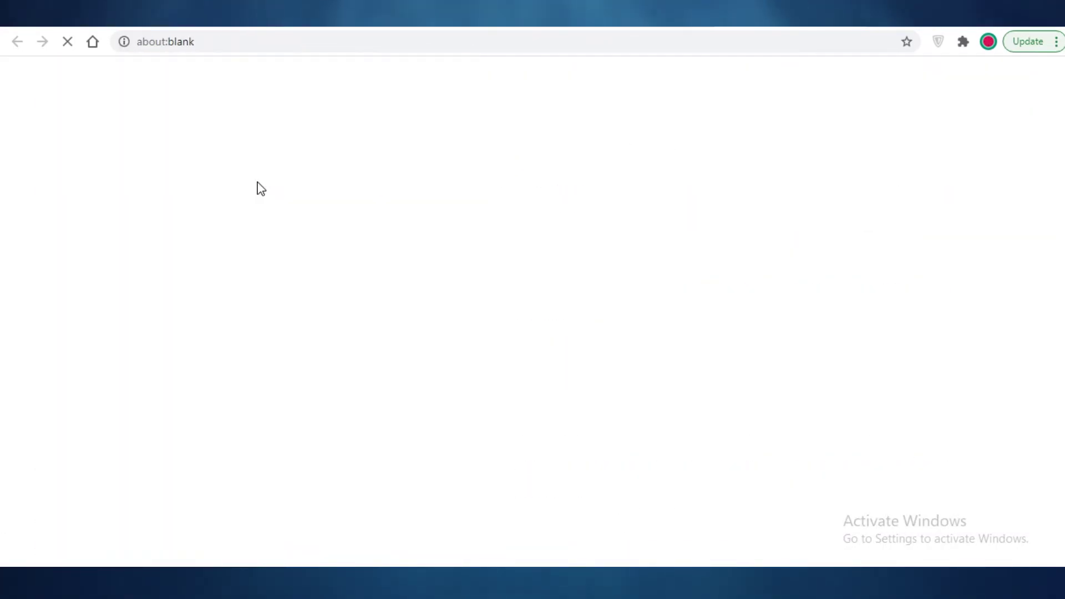
key("ctrl+w")
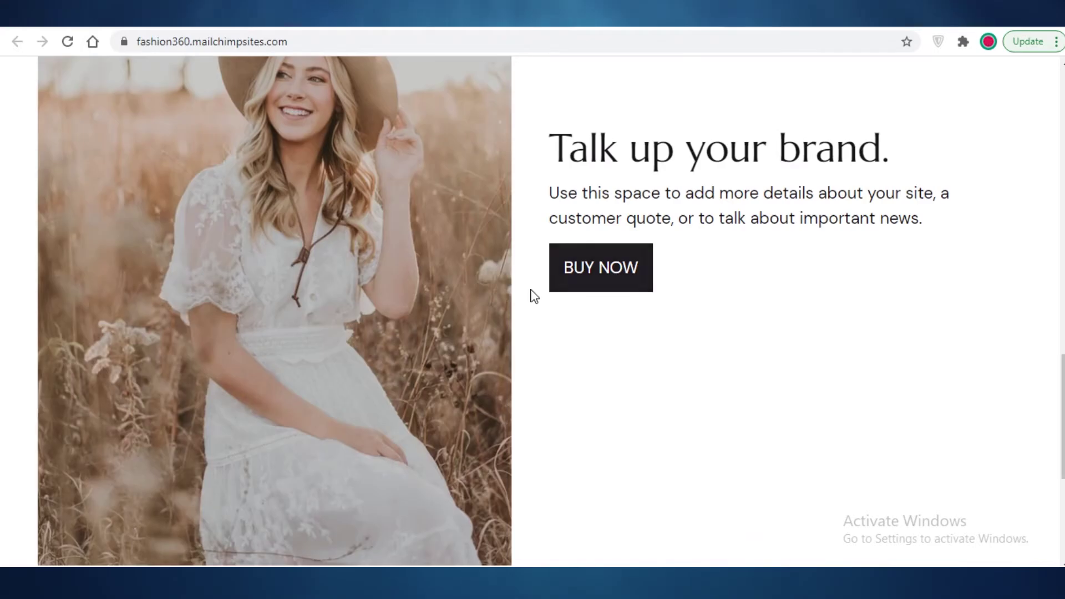
left_click(590, 280)
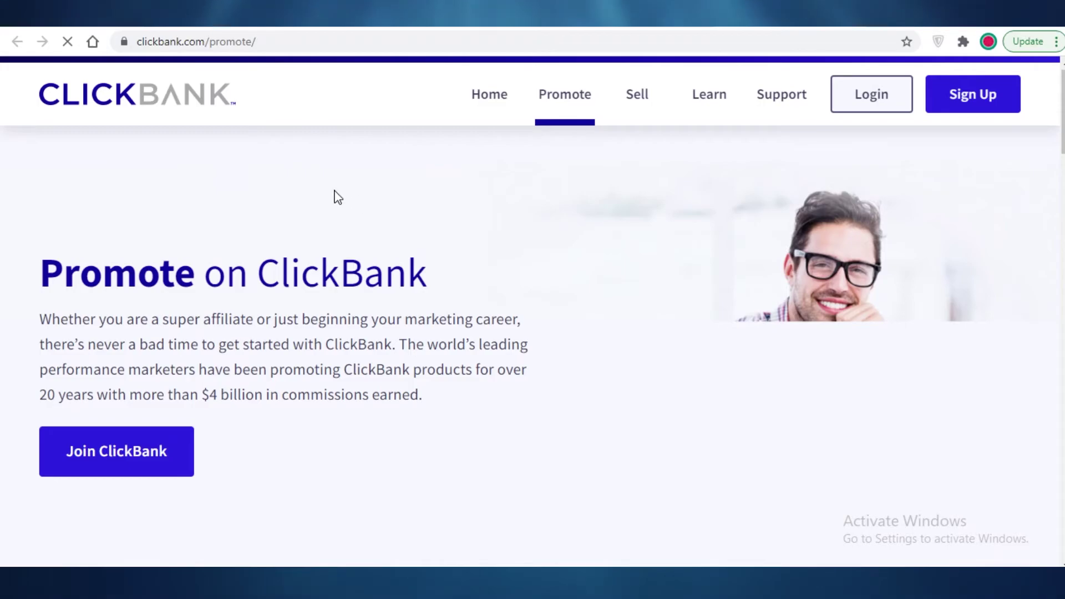
Scroll through the Promote on ClickBank page.
scroll(275, 188, "down", 20)
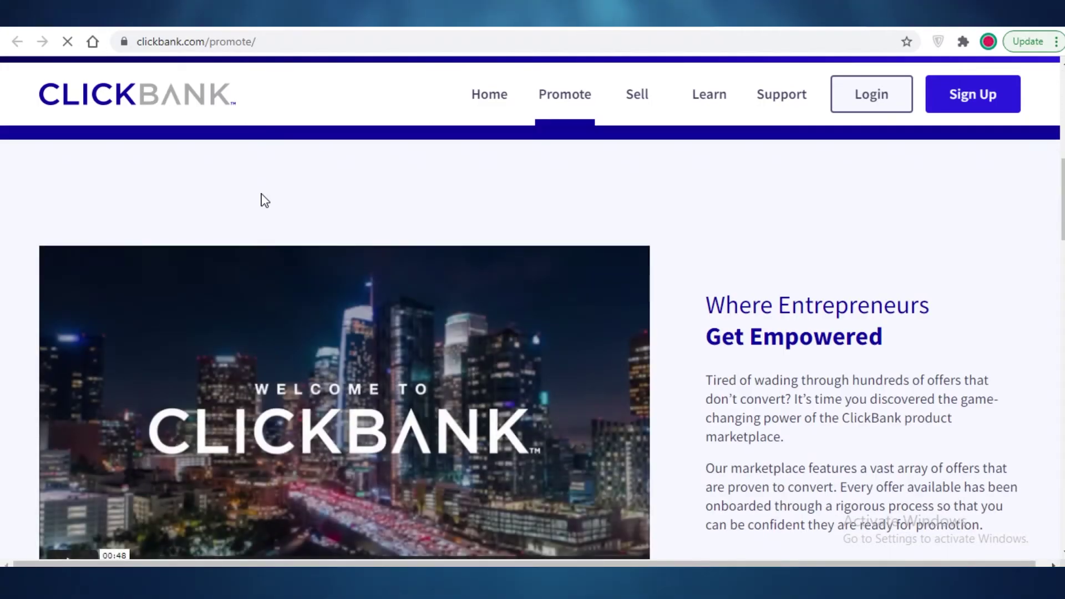
scroll(765, 276, "down", 6)
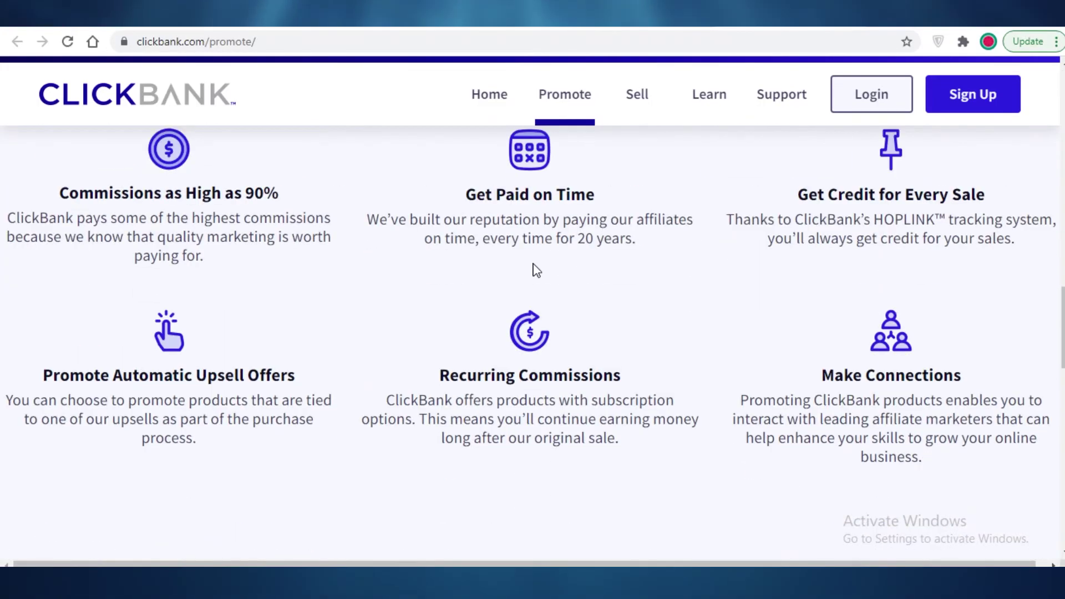
scroll(535, 269, "up", 15)
scroll(302, 196, "up", 5)
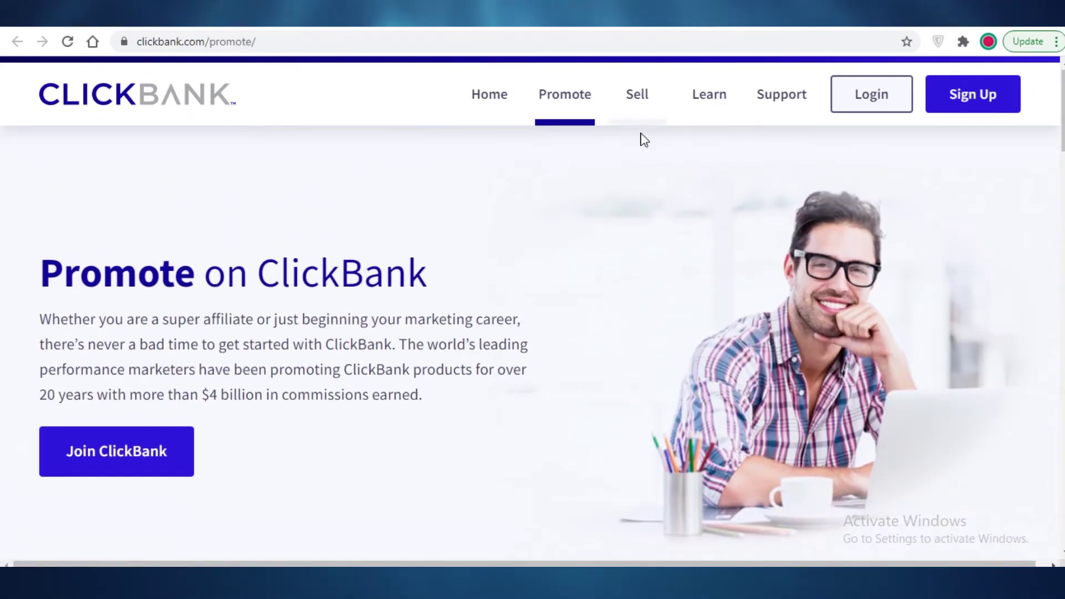
scroll(600, 266, "down", 8)
scroll(393, 153, "up", 5)
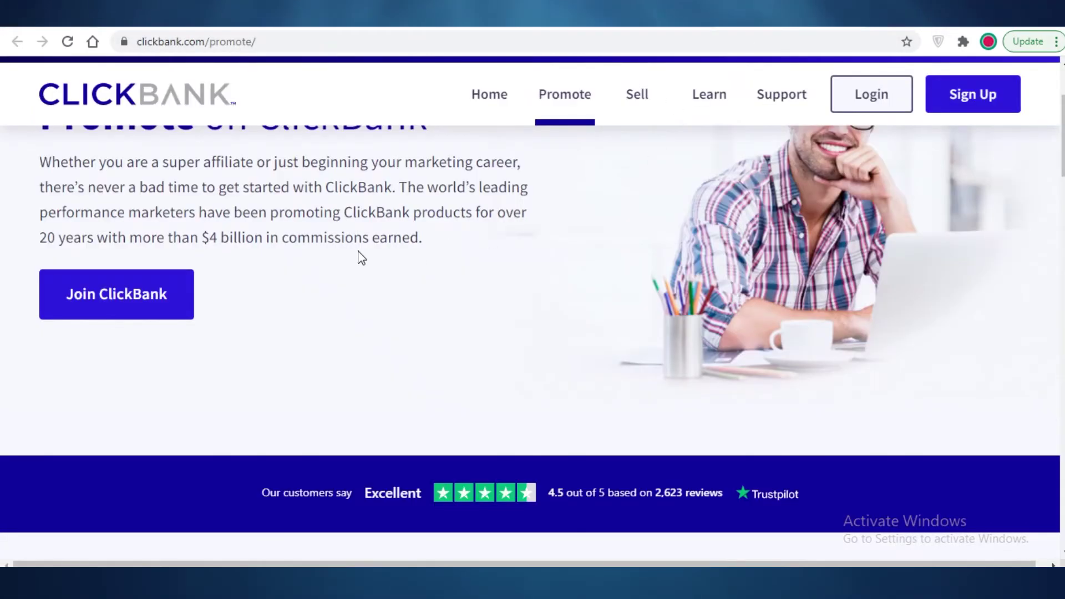
scroll(333, 266, "down", 4)
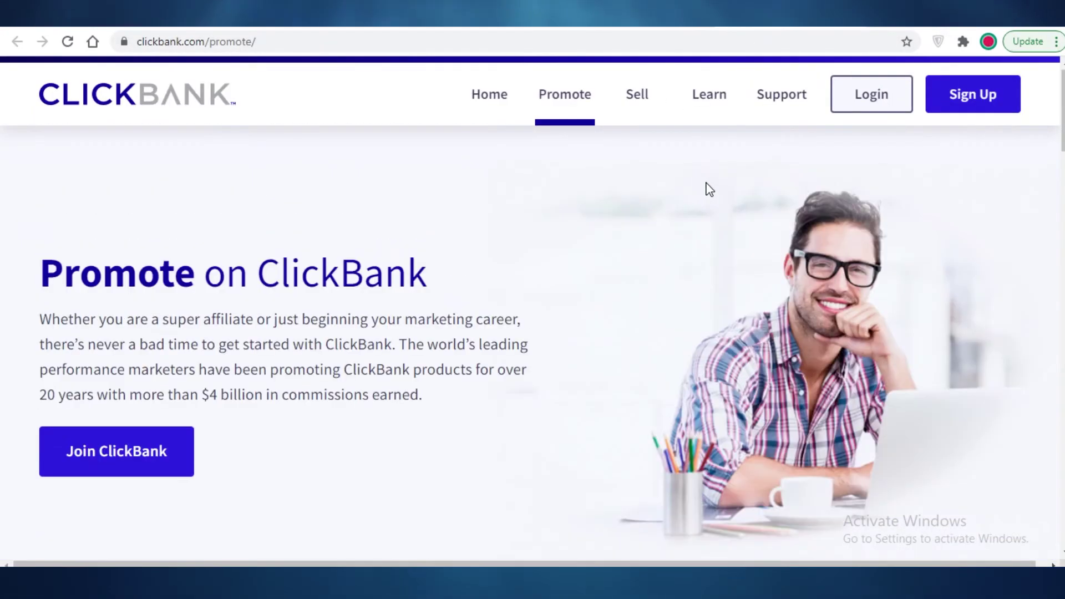
Cycle through the live site and ClickBank tabs, ending on the Mailchimp FASHION360 dashboard.
left_click(638, 14)
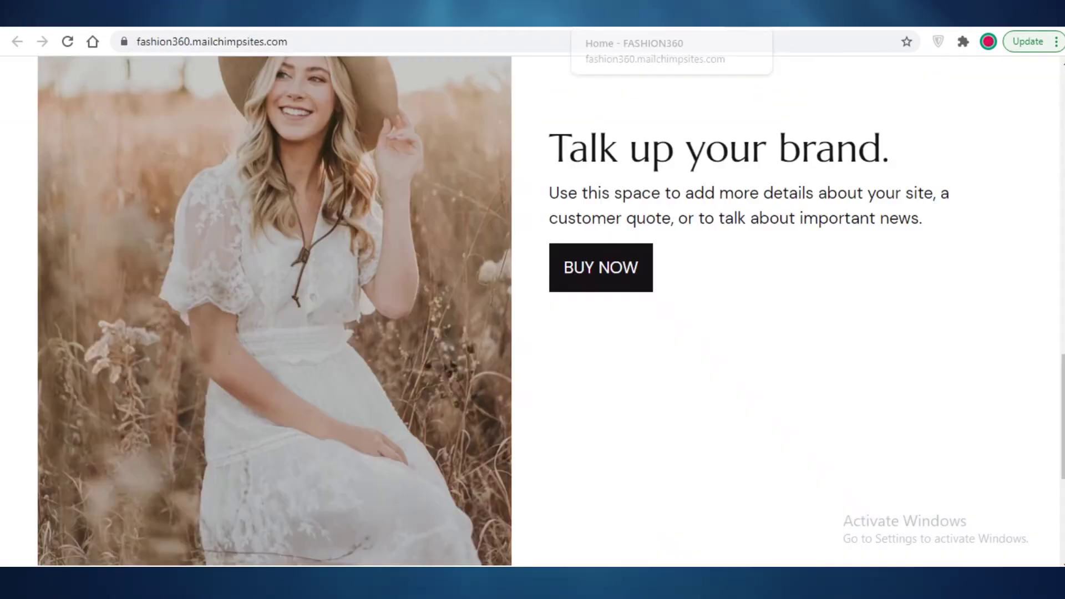
key("ctrl+Tab")
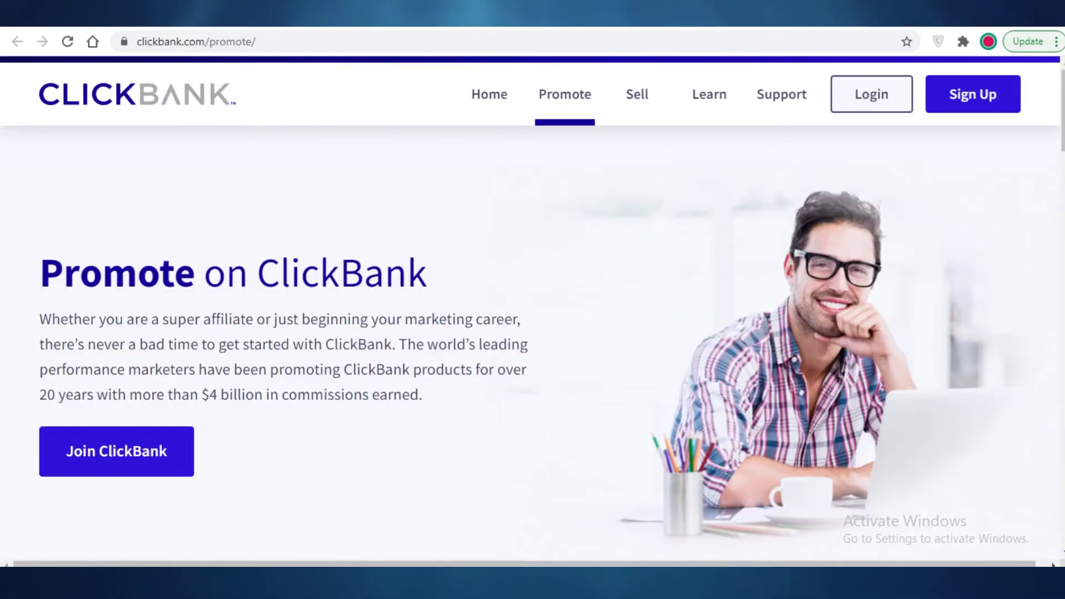
key("ctrl+Tab")
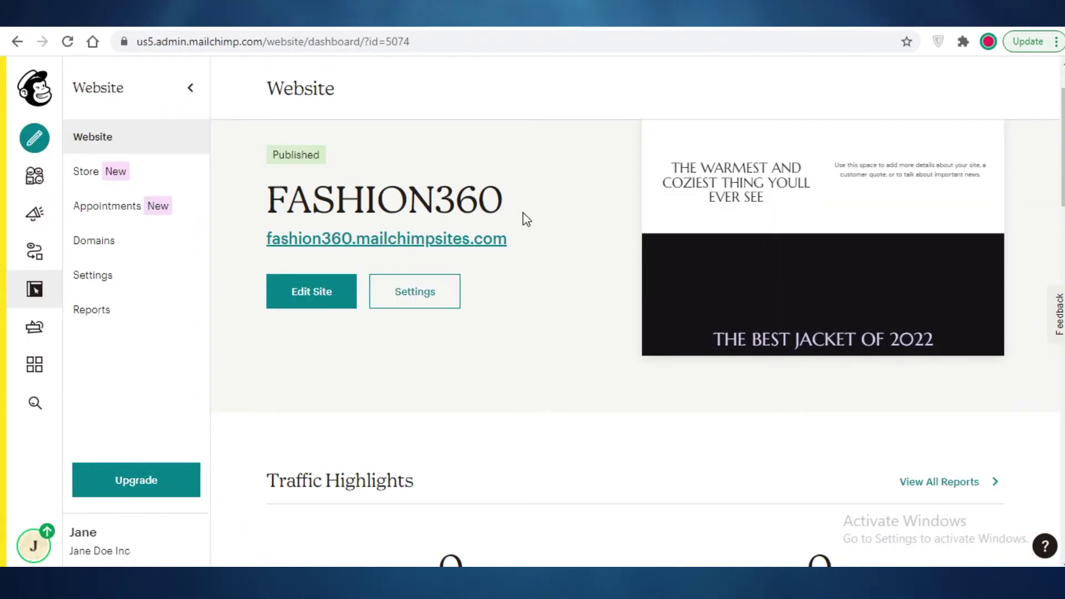
scroll(420, 253, "down", 7)
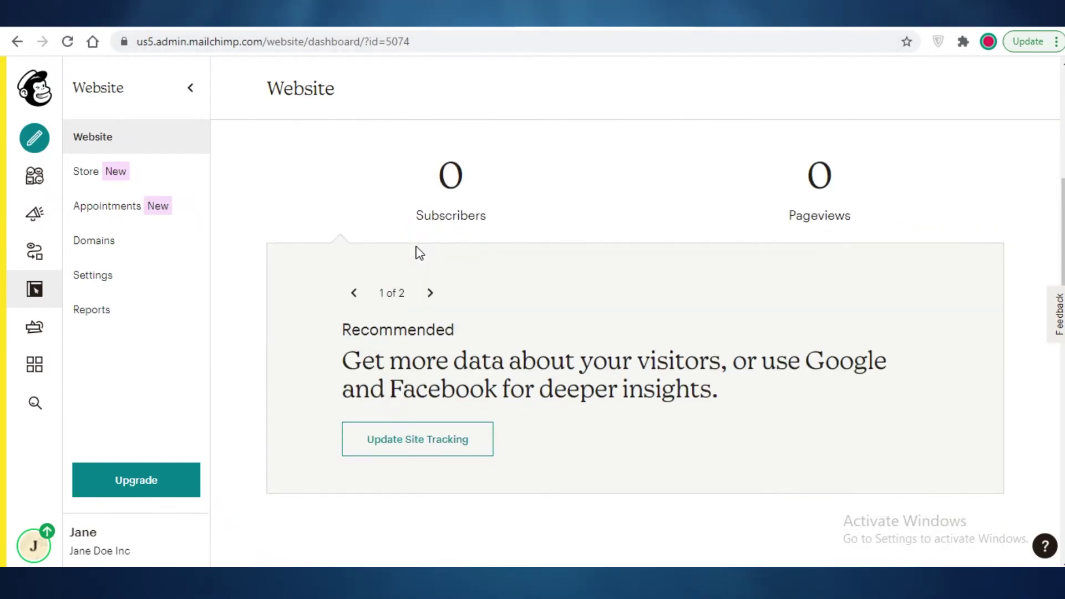